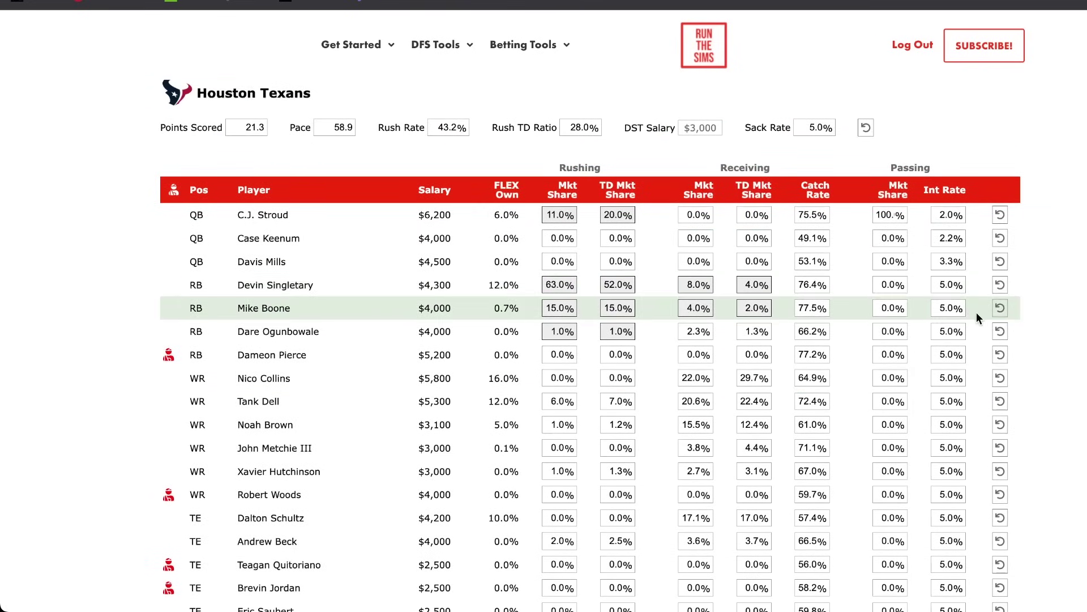
# Set the Texans' receiving market share to 5% for Dare Ogunbowale and 1% for Mike Boone.
pyautogui.scroll(1, 912, 308)
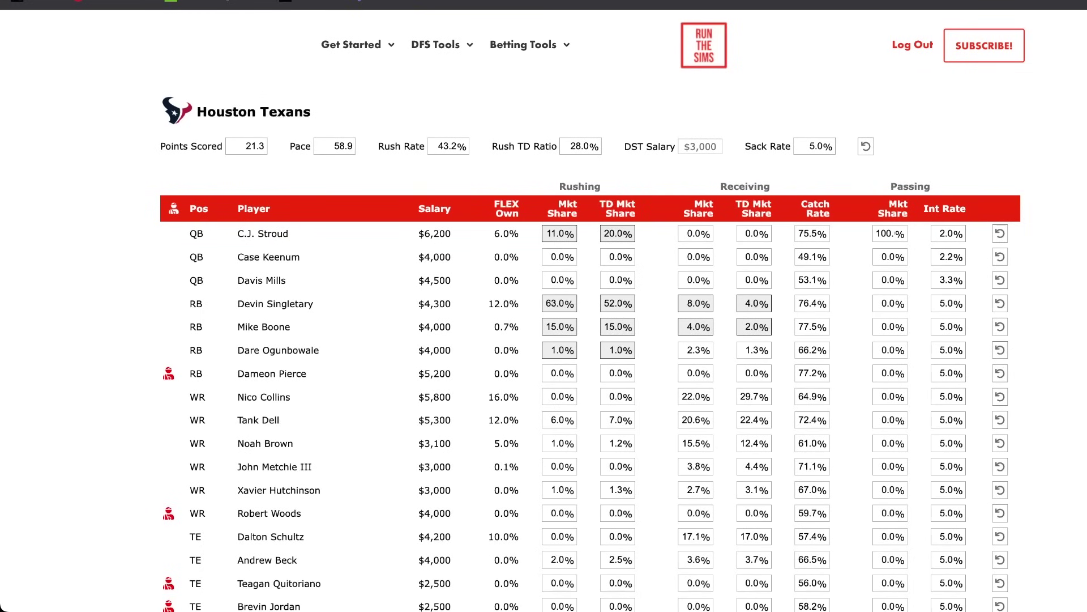
pyautogui.scroll(-3, 590, 348)
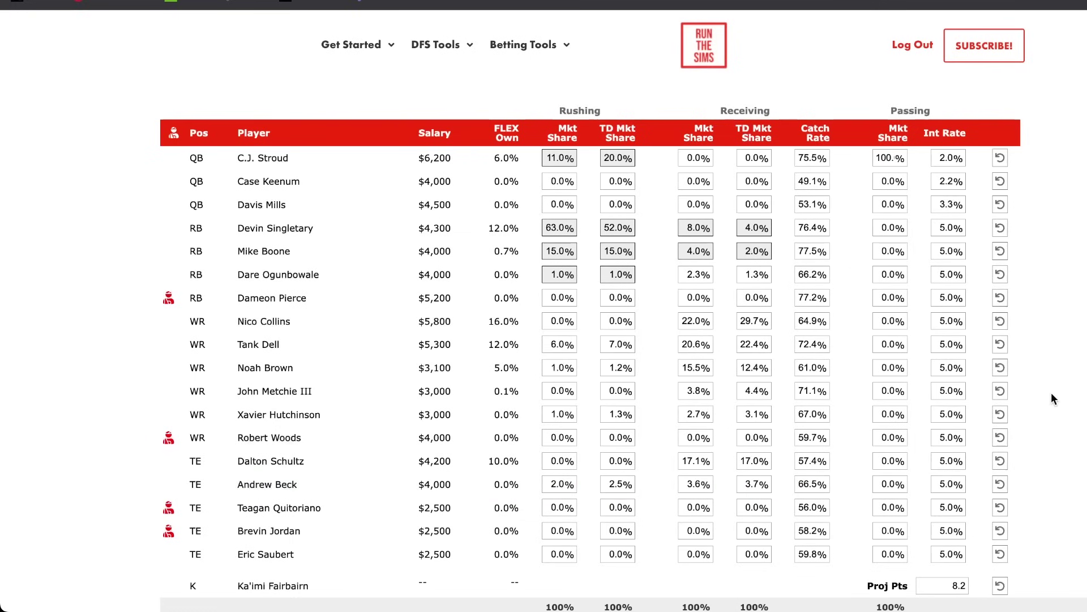
pyautogui.scroll(-1, 1051, 389)
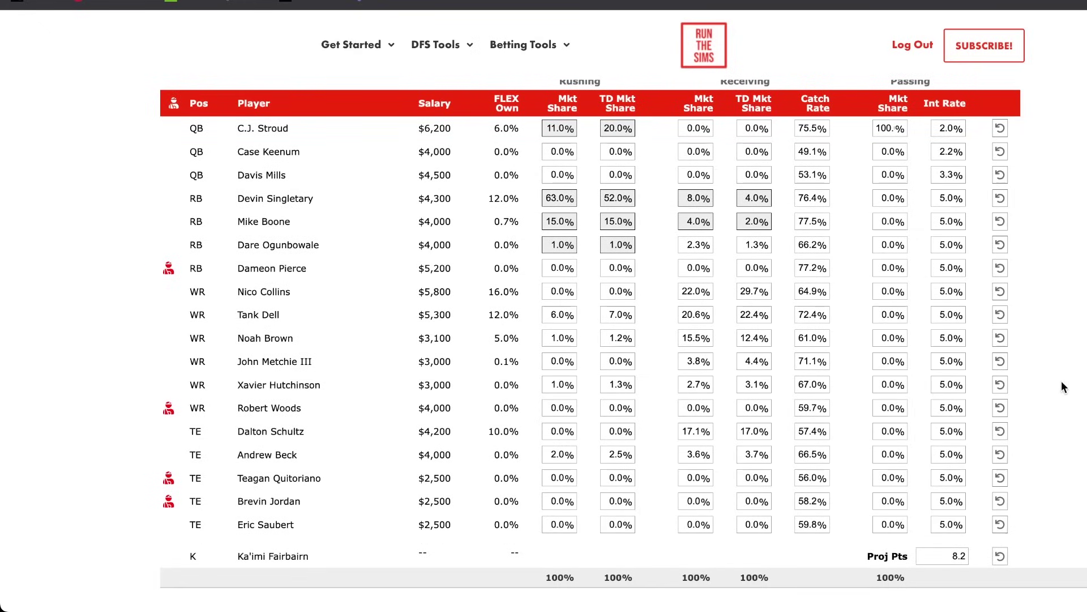
pyautogui.scroll(-1, 1059, 383)
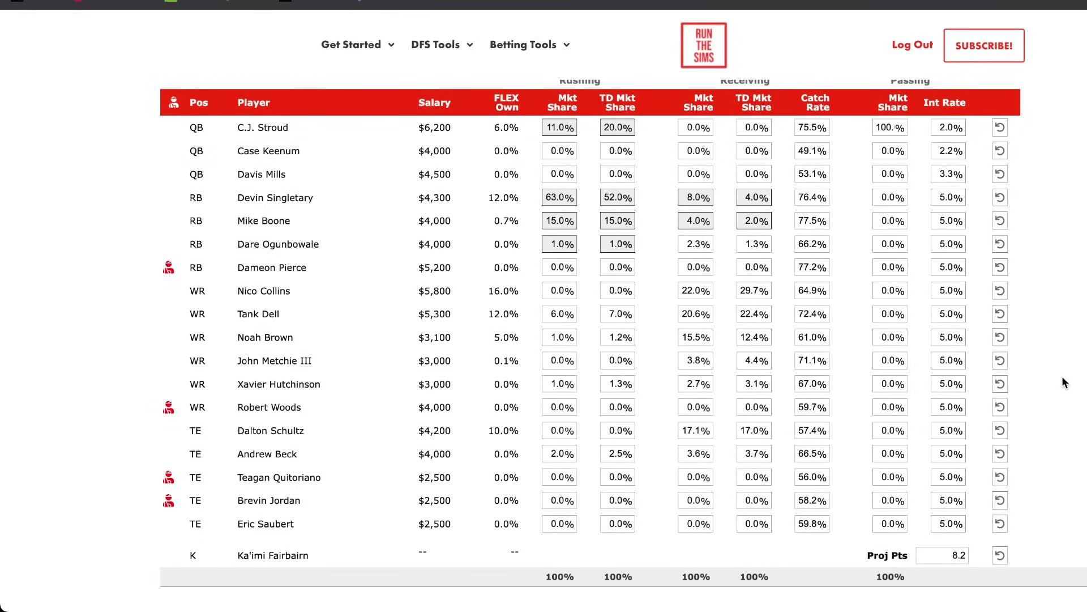
pyautogui.scroll(2, 1057, 368)
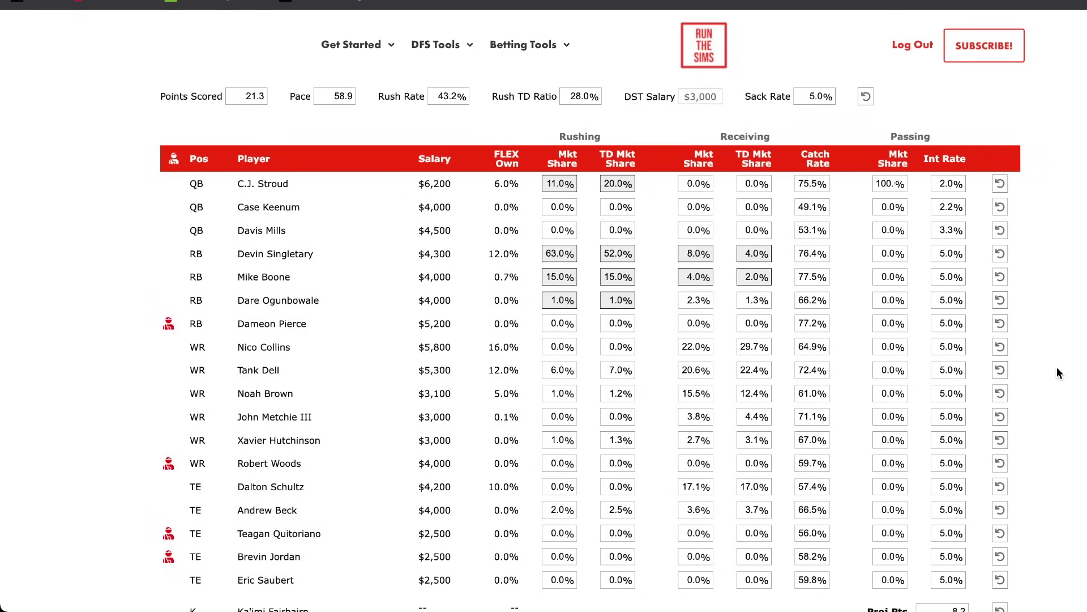
pyautogui.click(700, 298)
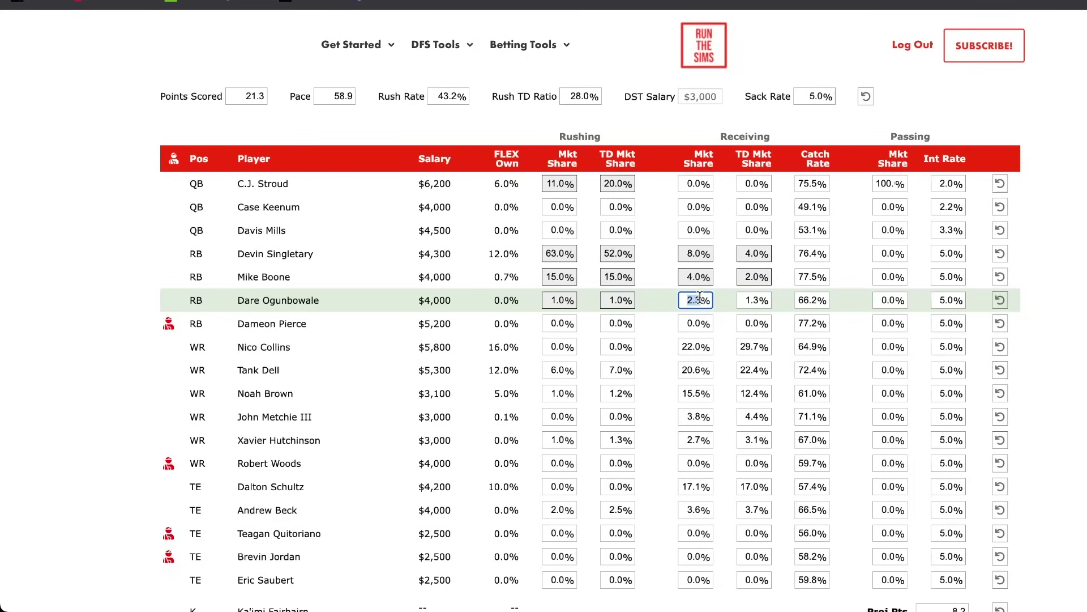
pyautogui.write('5')
pyautogui.click(699, 277)
pyautogui.write('1.0')
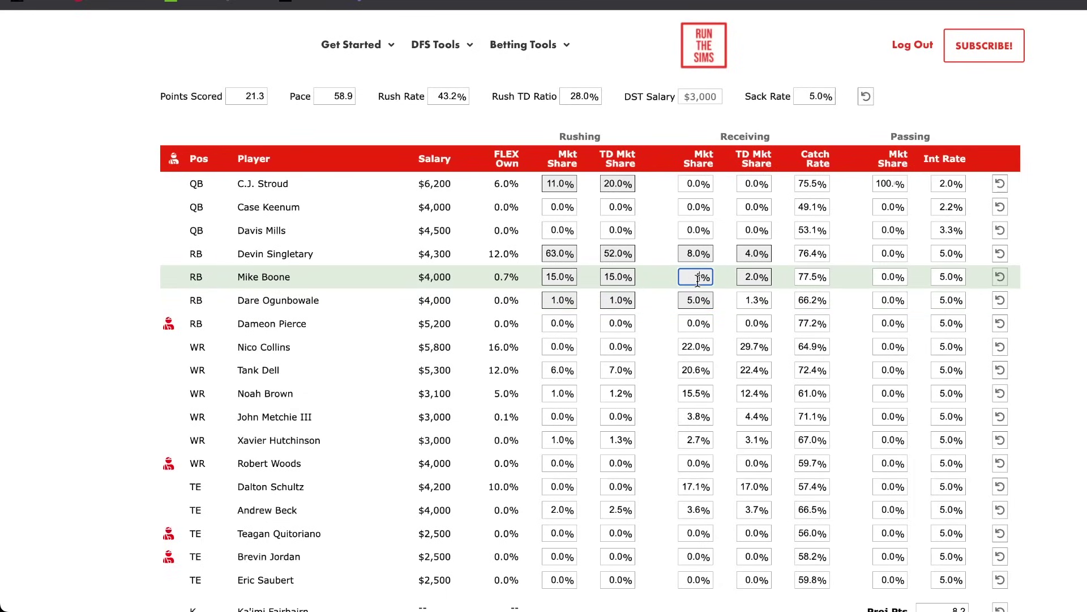
pyautogui.click(651, 278)
# Set Mike Boone's receiving market share to 2%.
pyautogui.scroll(-2, 651, 255)
pyautogui.scroll(1, 651, 230)
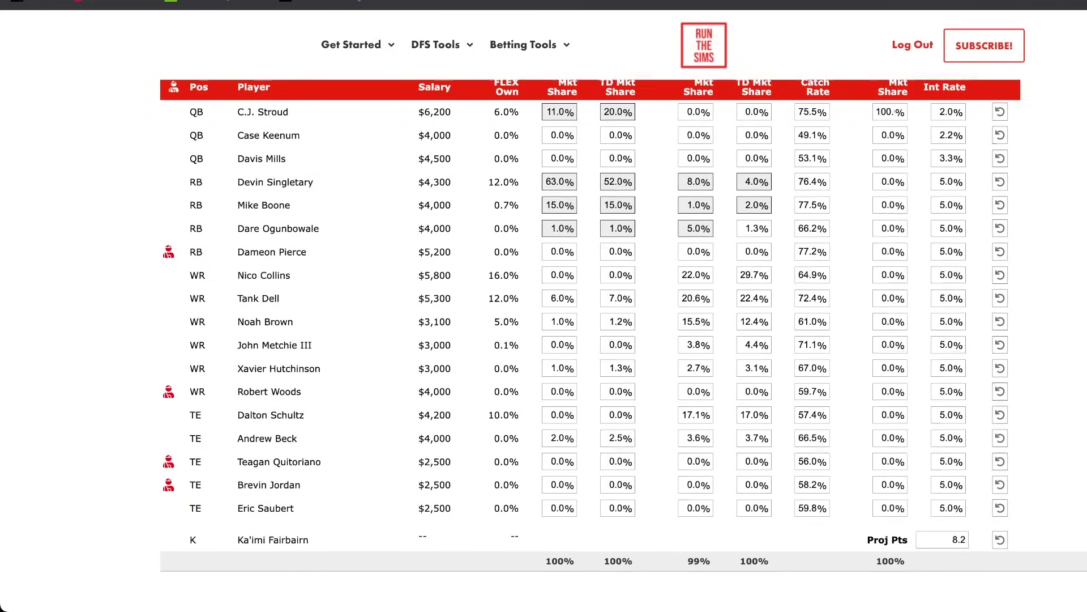
pyautogui.click(696, 224)
pyautogui.write('2.0')
pyautogui.press('Return')
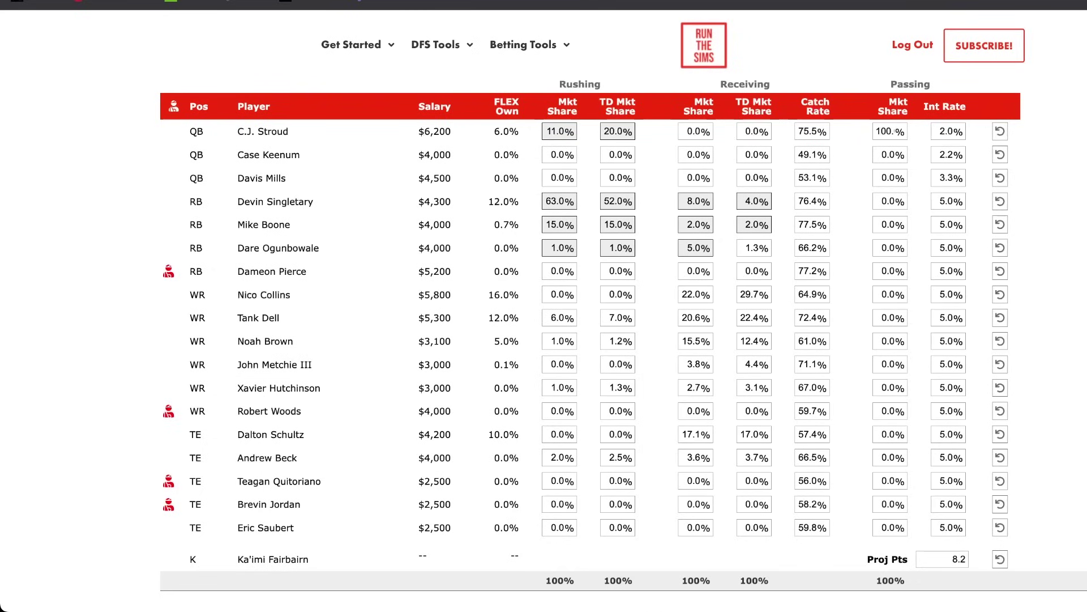
pyautogui.scroll(1, 623, 340)
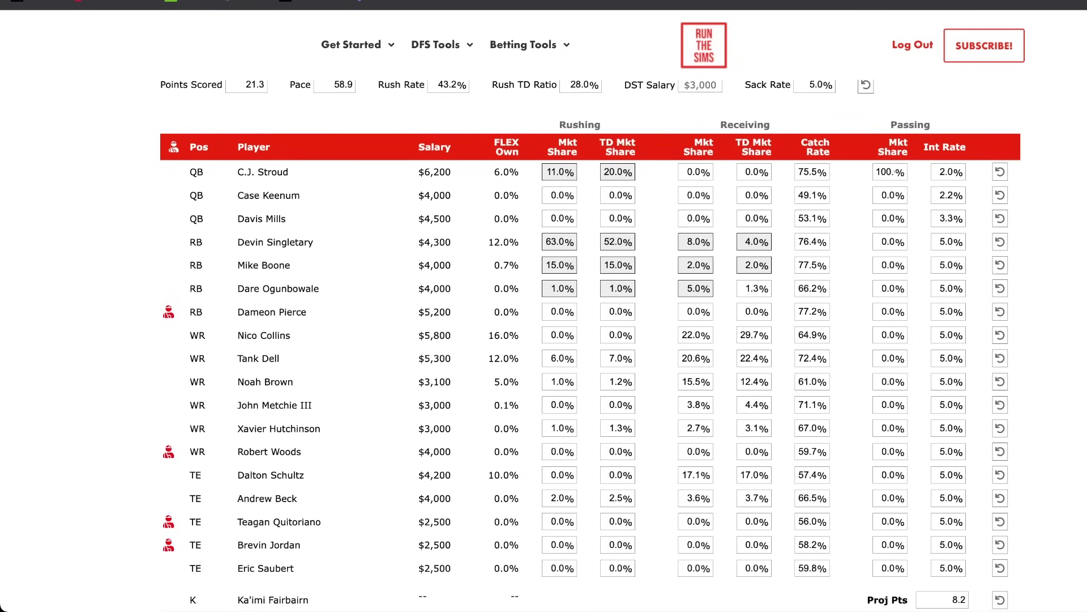
pyautogui.scroll(-1, 997, 340)
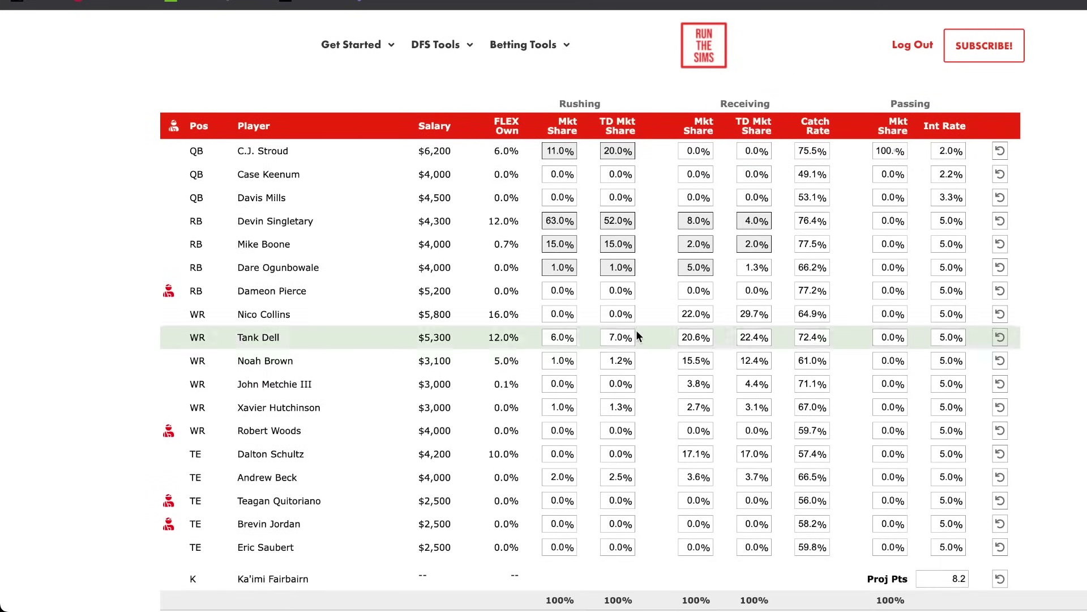
pyautogui.scroll(2, 1065, 350)
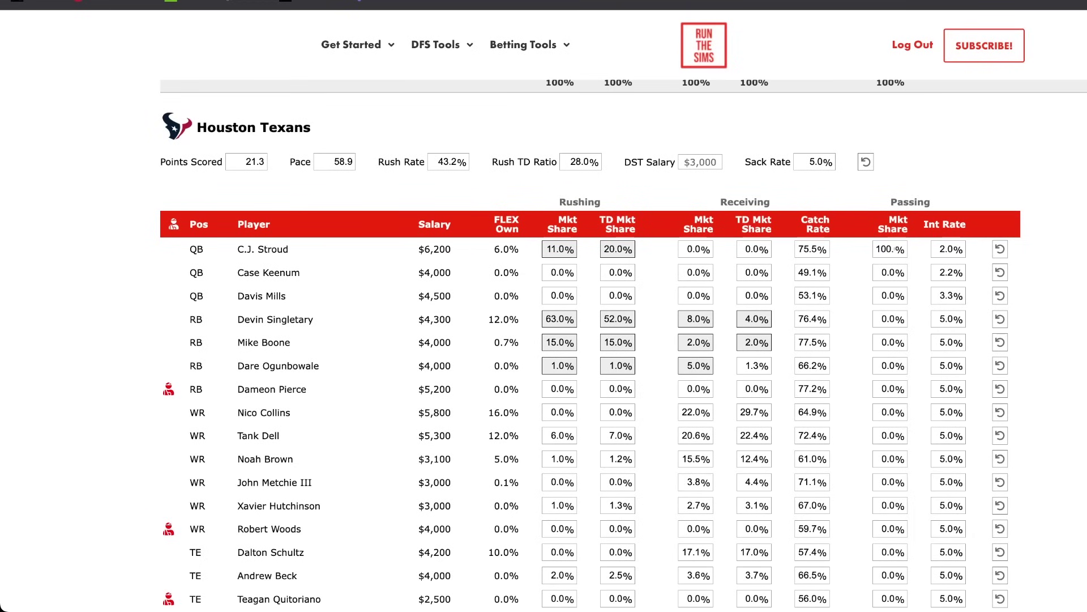
pyautogui.scroll(-2, 623, 340)
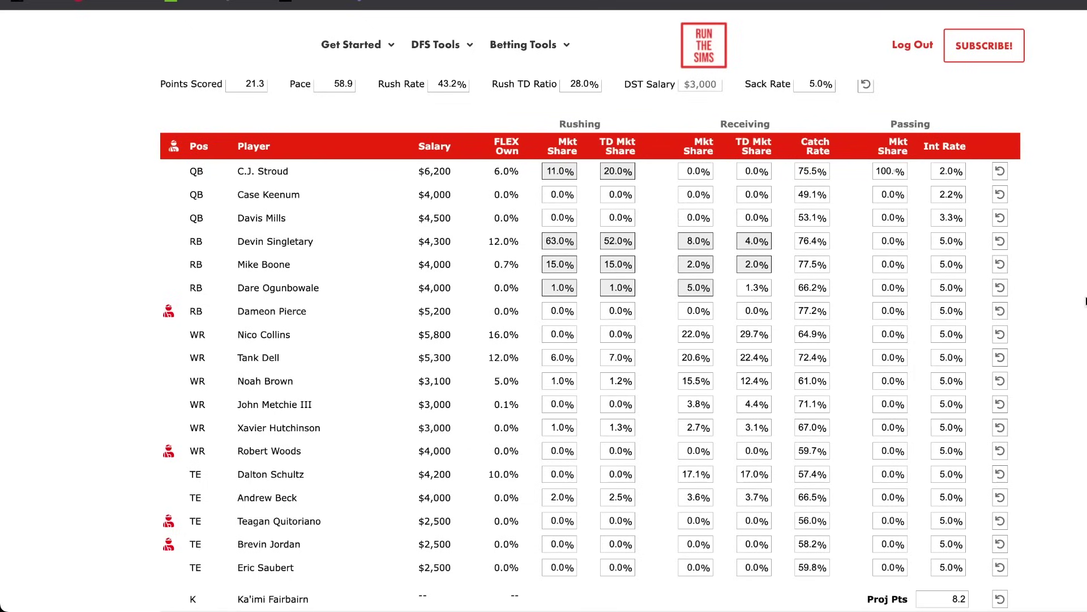
# Open the ARI–CLE game inputs and set rushing market share to 13% for Tony Jones Jr. and 17% for Clayton Tune.
pyautogui.scroll(15, 1084, 301)
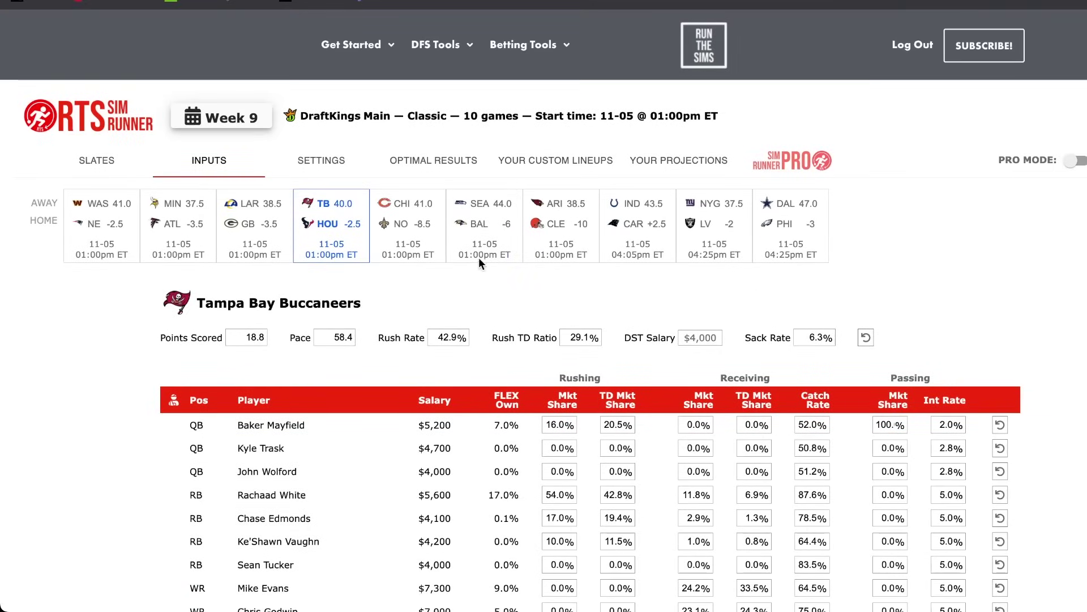
pyautogui.click(547, 227)
pyautogui.scroll(-5, 660, 341)
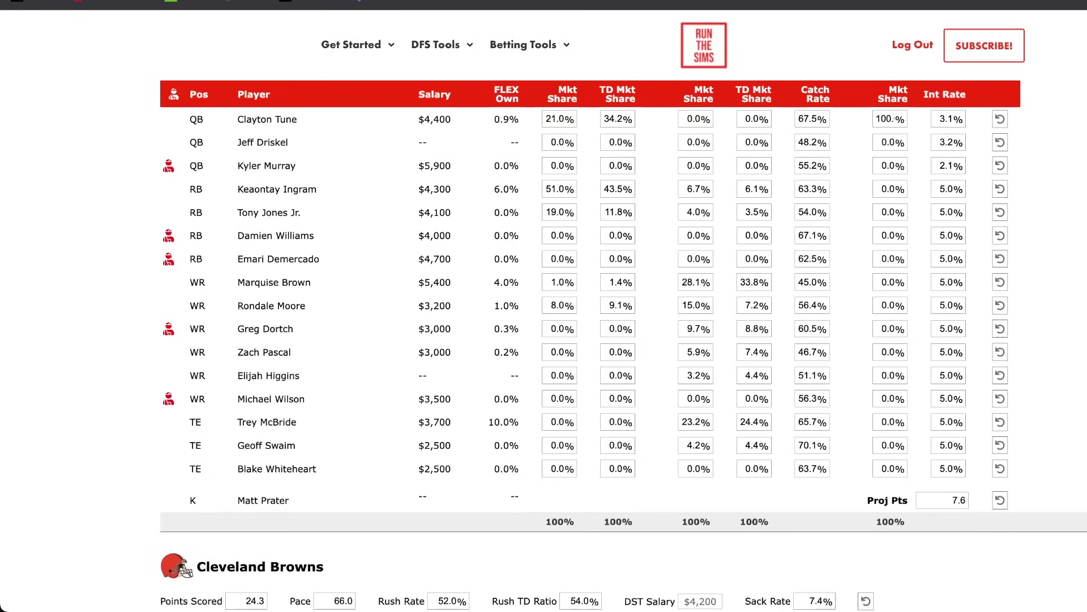
pyautogui.click(545, 210)
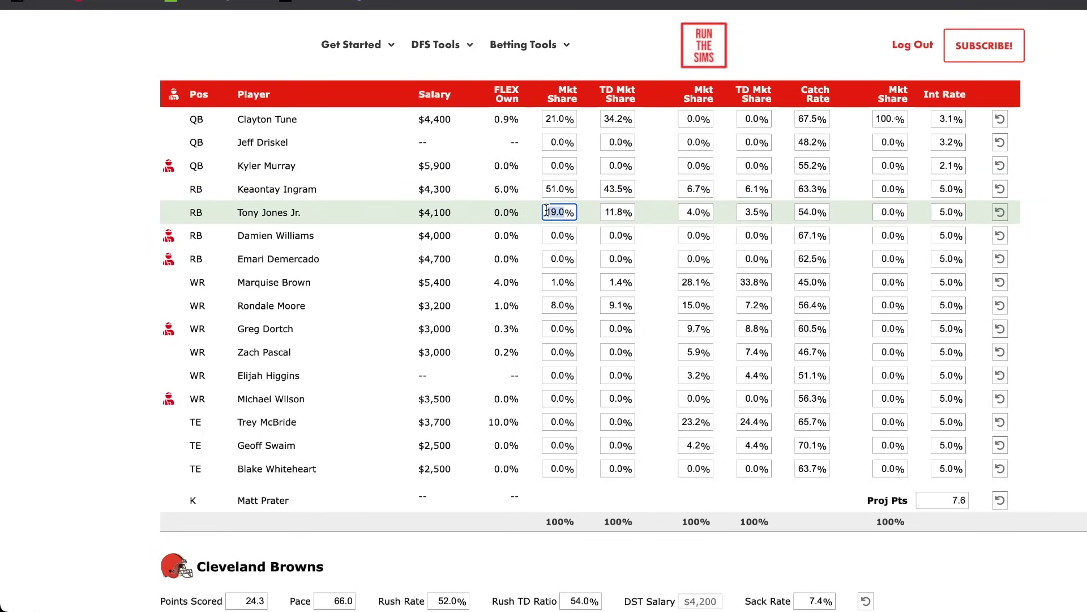
pyautogui.write('13')
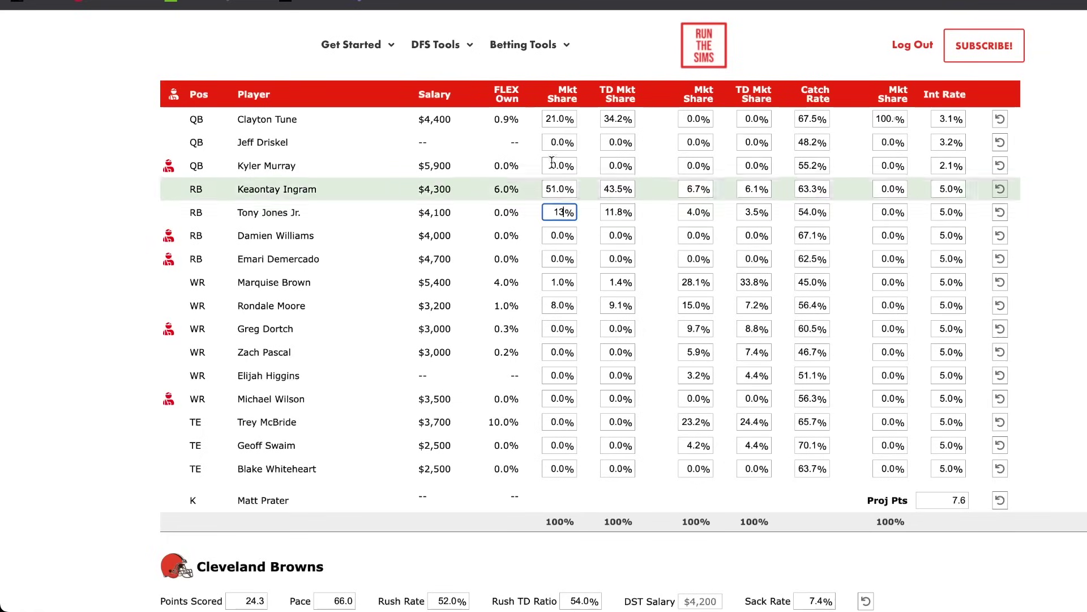
pyautogui.click(558, 113)
pyautogui.write('17')
pyautogui.click(1056, 189)
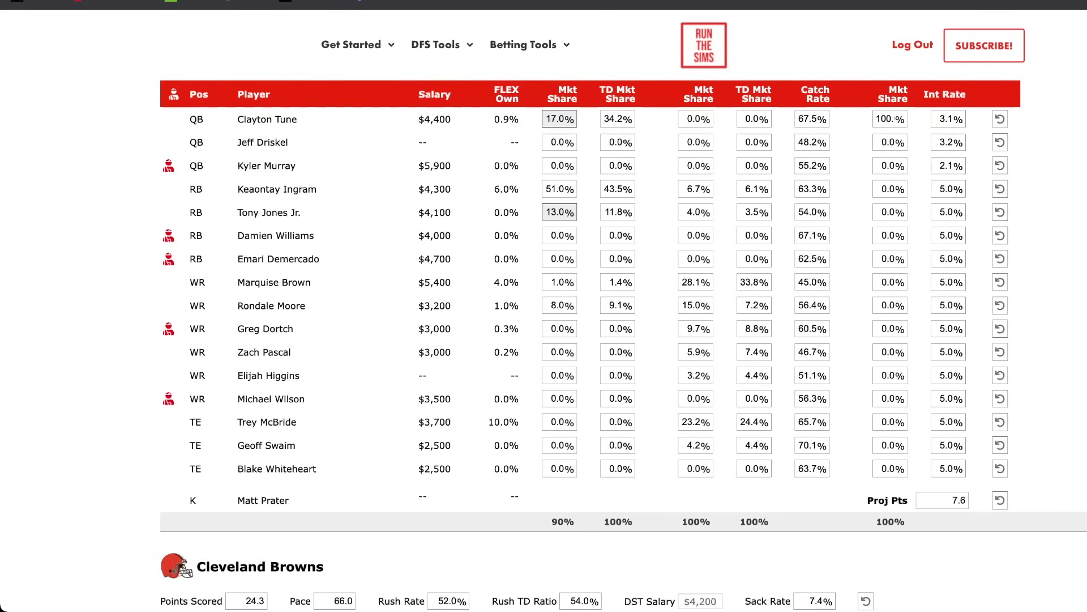
# Set Keaontay Ingram's rushing market share to 61%.
pyautogui.scroll(-1, 1065, 181)
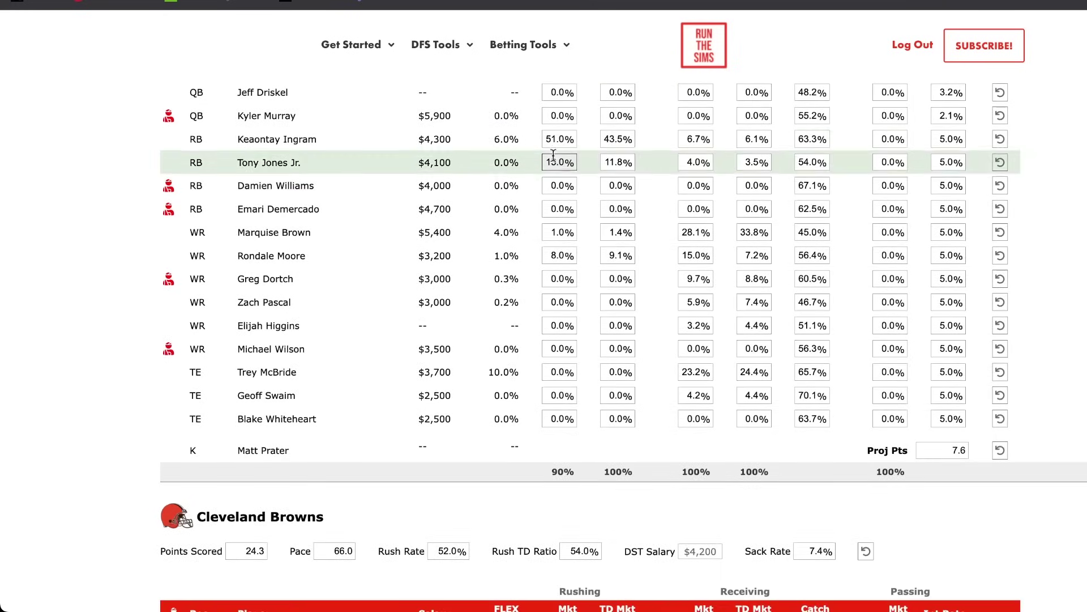
pyautogui.click(551, 139)
pyautogui.write('61')
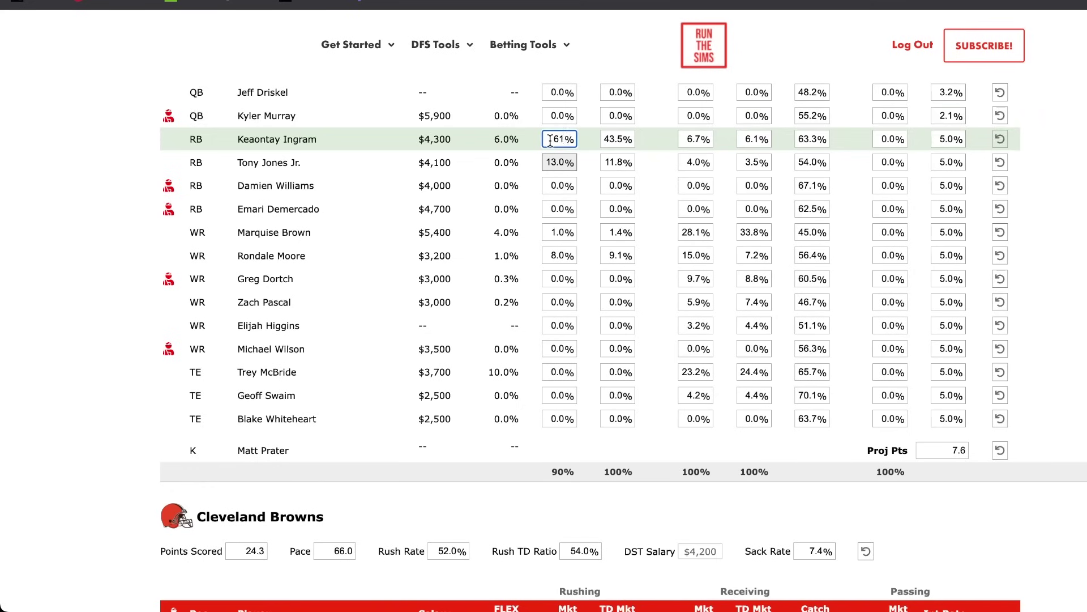
pyautogui.press('Return')
# Set the Cardinals' rushing TD market share to 10% for Tony Jones Jr. and 45% for Keaontay Ingram.
pyautogui.scroll(2, 517, 328)
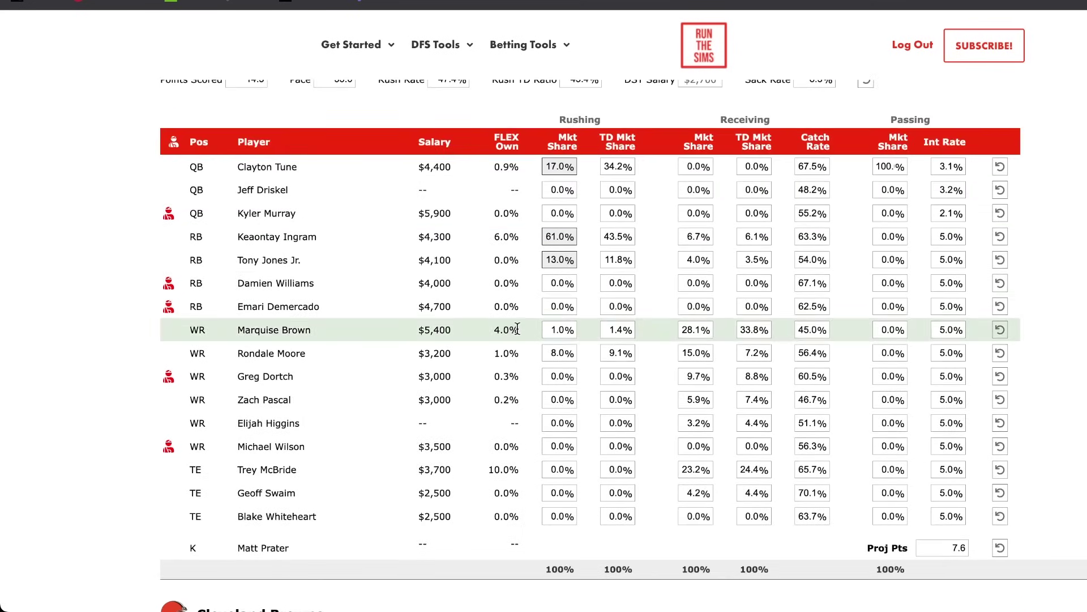
pyautogui.click(610, 258)
pyautogui.write('10')
pyautogui.press('Return')
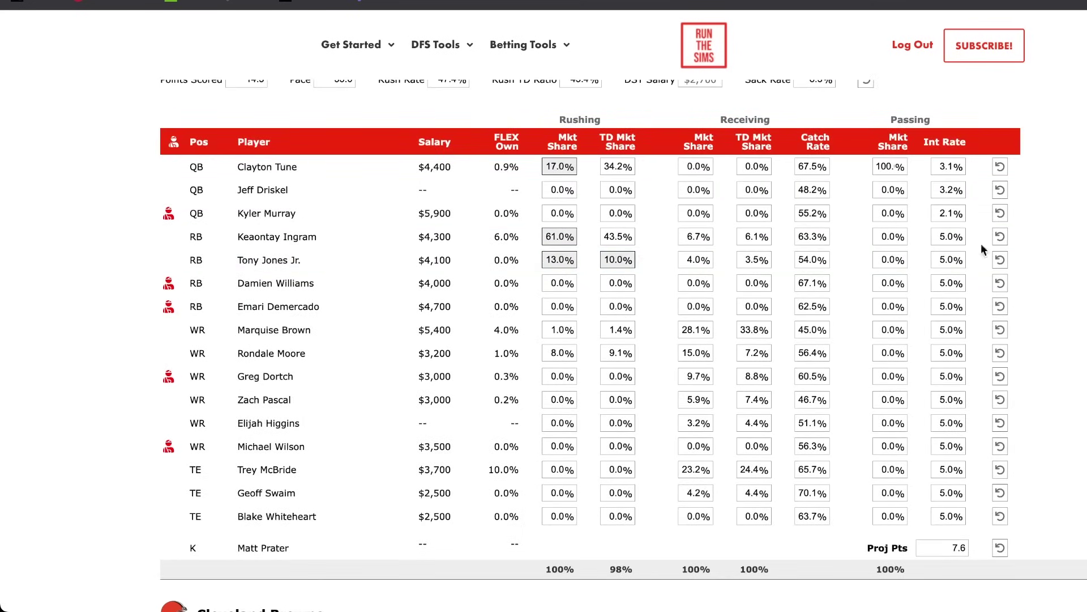
pyautogui.click(610, 233)
pyautogui.write('45')
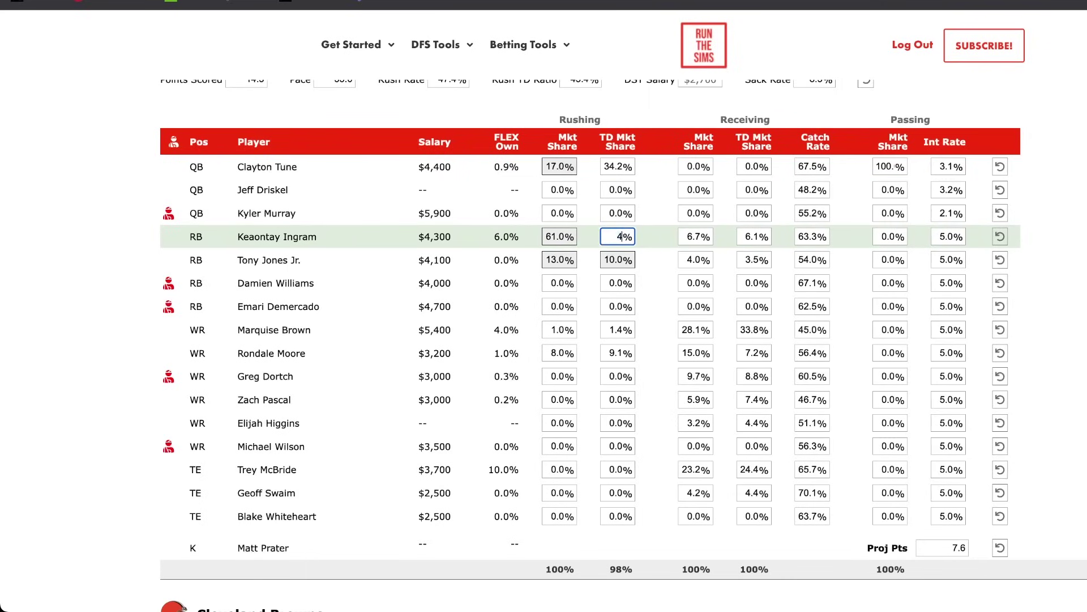
pyautogui.press('Return')
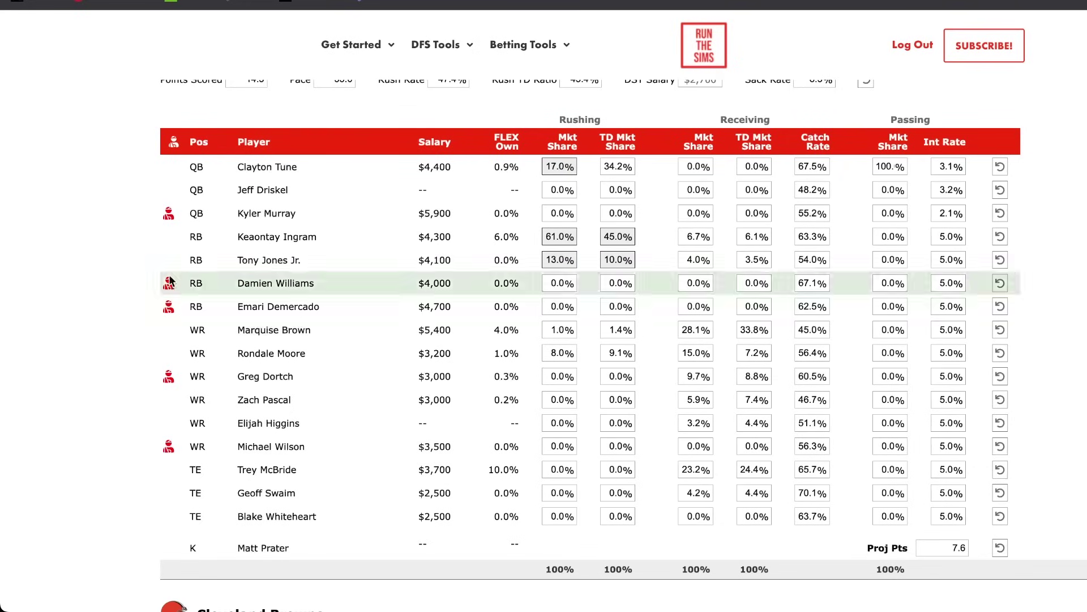
# Review the Cardinals' and Browns' player market shares, including the players marked as injured.
pyautogui.moveTo(169, 284)
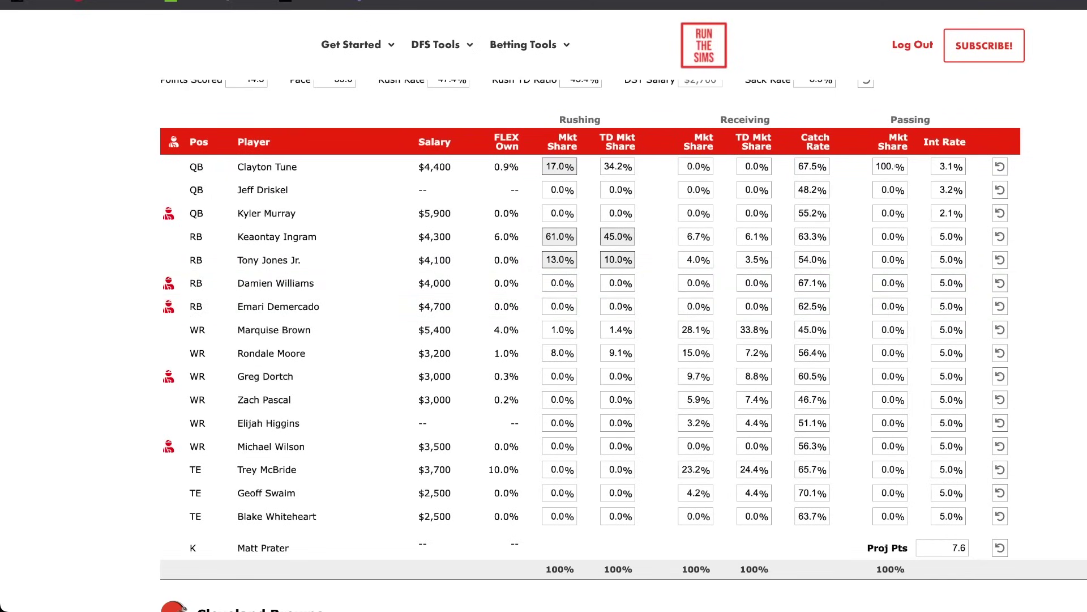
pyautogui.scroll(-6, 623, 340)
pyautogui.scroll(3, 623, 340)
pyautogui.scroll(-5, 623, 340)
pyautogui.scroll(-1, 1082, 293)
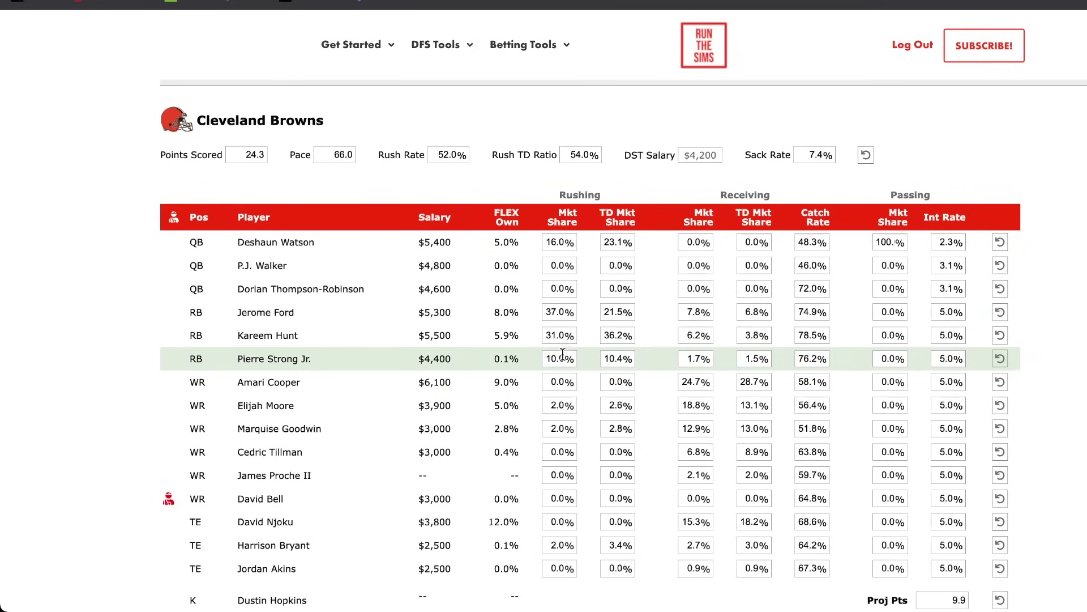
pyautogui.scroll(8, 564, 354)
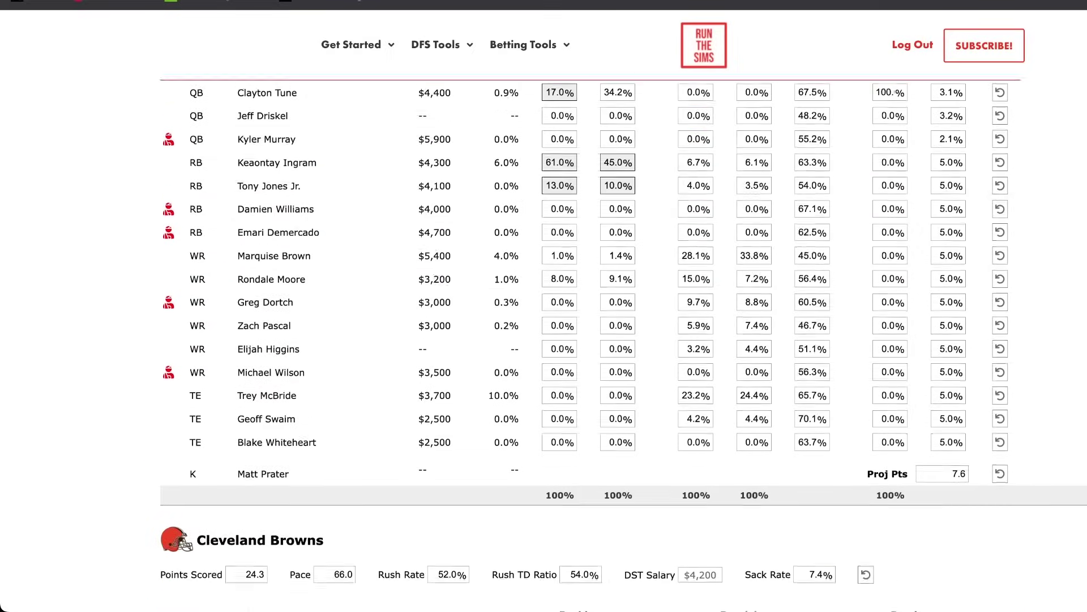
pyautogui.scroll(2, 623, 345)
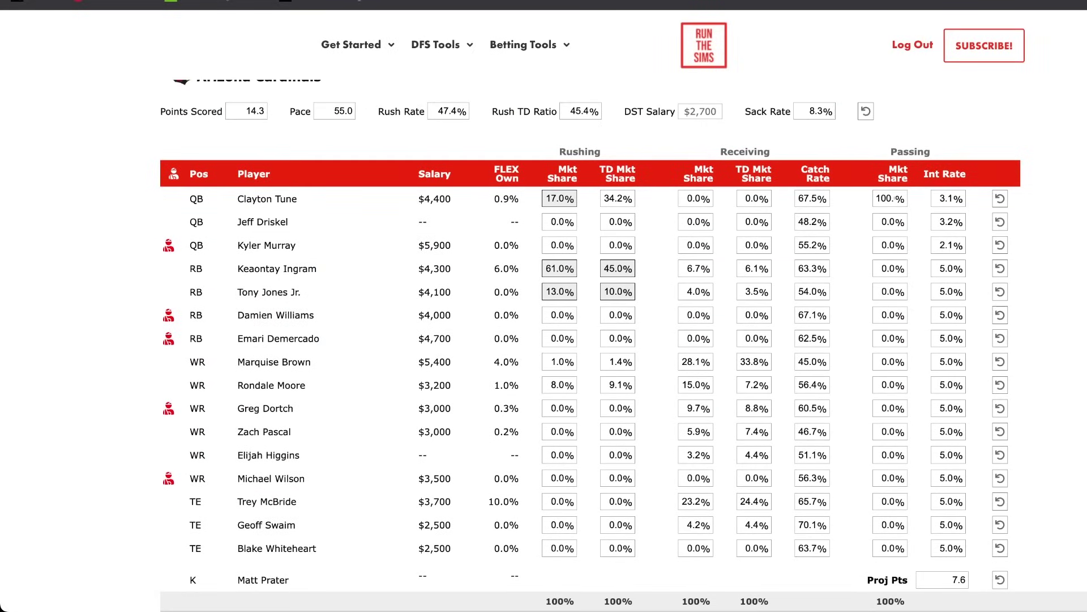
pyautogui.scroll(-1, 624, 345)
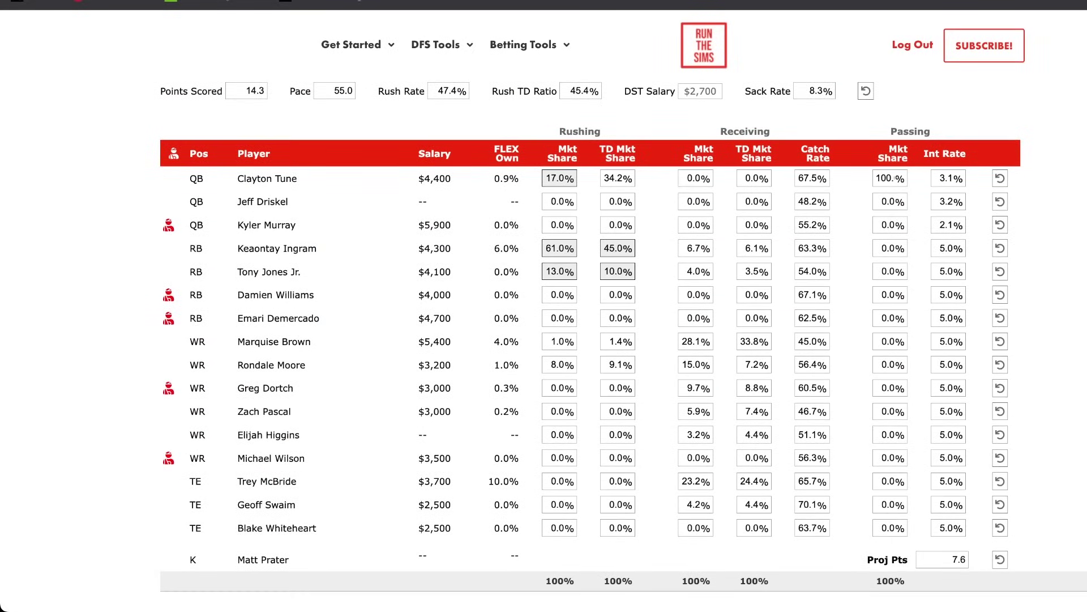
pyautogui.scroll(-1, 624, 345)
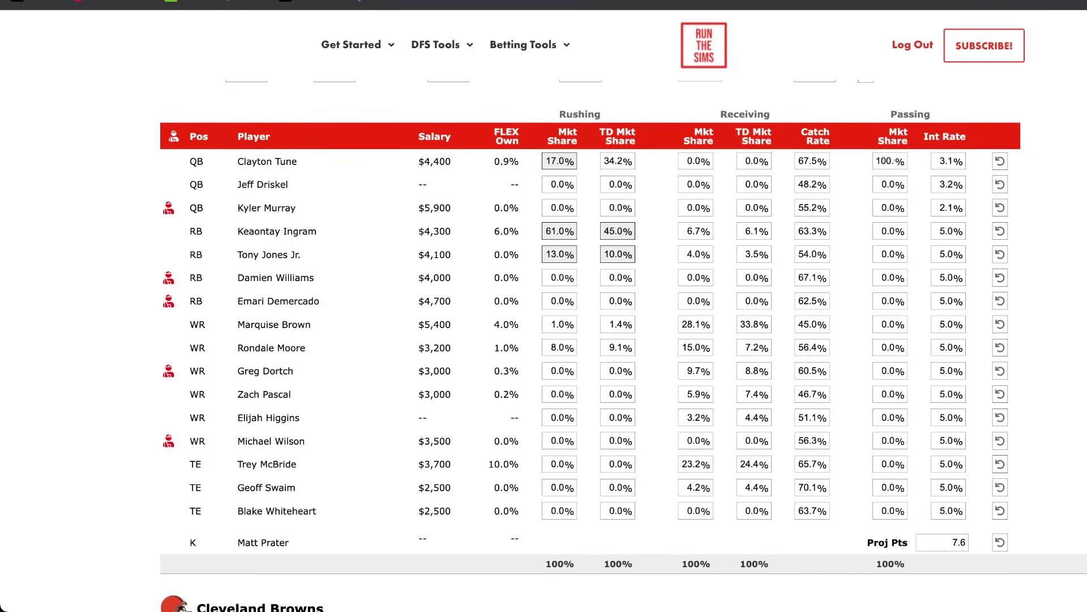
# Open the WAS–NE game inputs and look over the Washington Commanders' player market shares.
pyautogui.scroll(10, 624, 345)
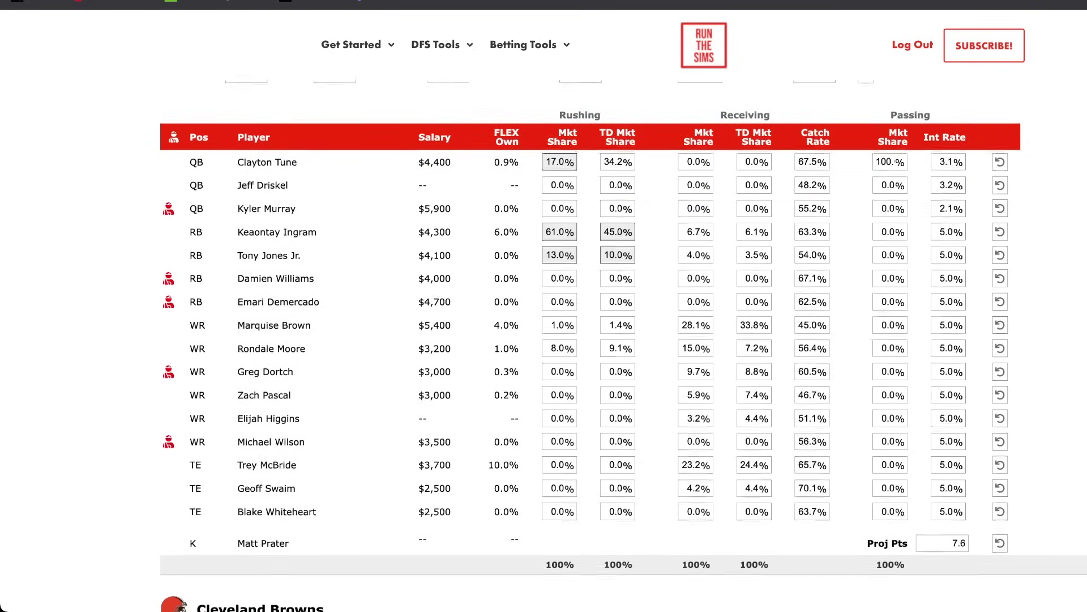
pyautogui.scroll(2, 624, 345)
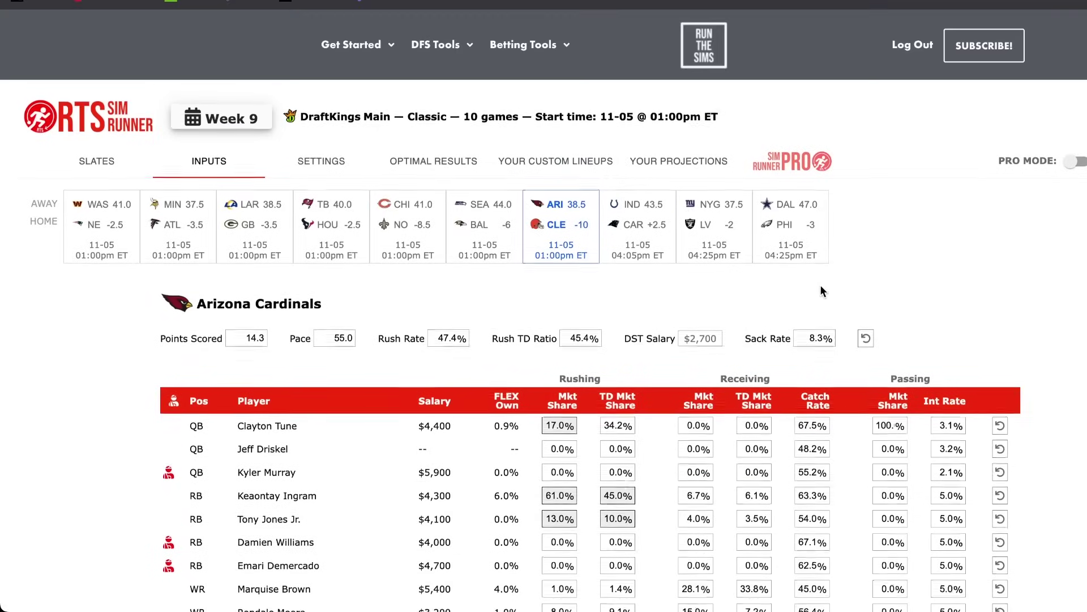
pyautogui.scroll(-1, 623, 345)
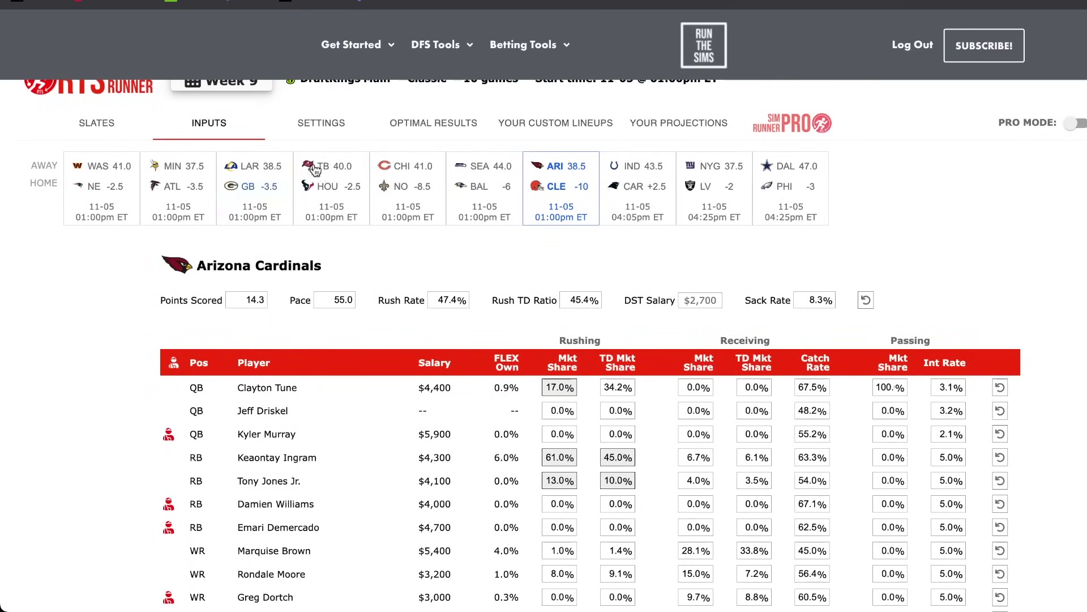
pyautogui.click(101, 170)
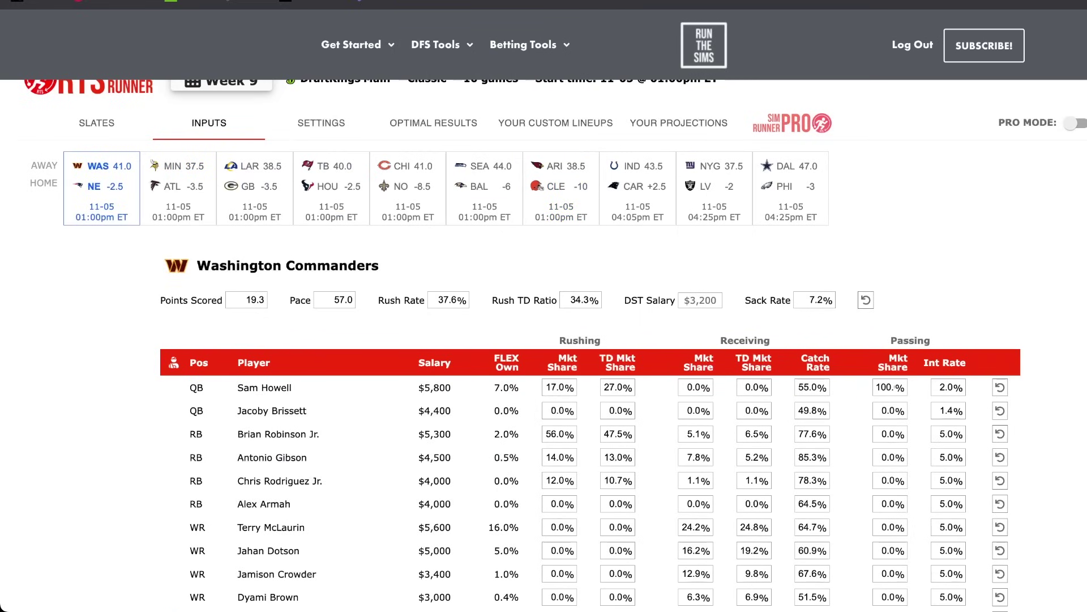
pyautogui.scroll(-3, 1079, 315)
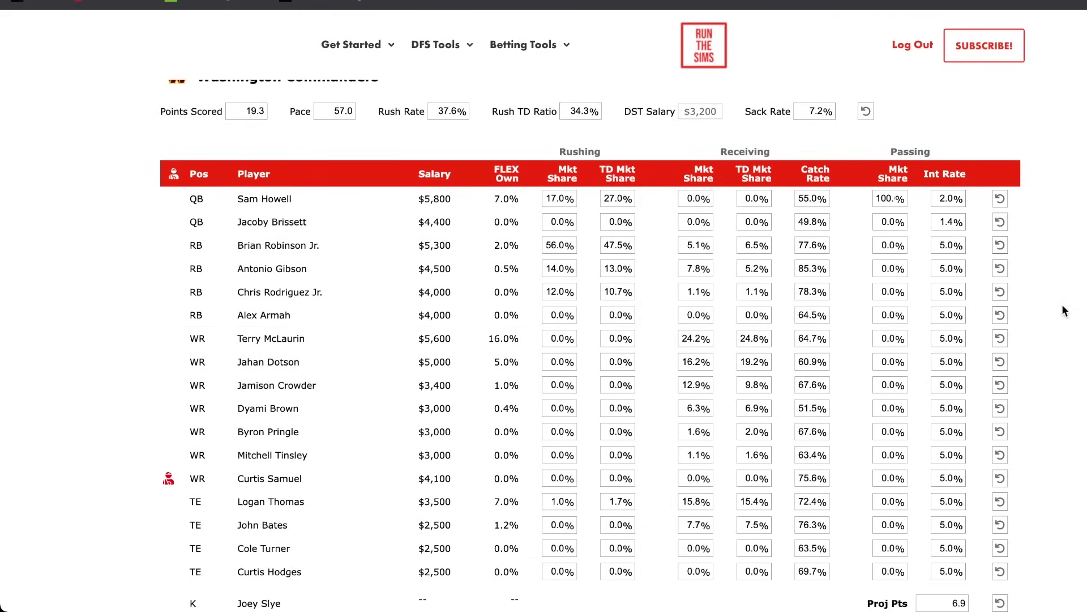
# Open the slate's optimal results and compare players' salaries, projected ownership and optimal rates, focusing on Devin Singletary.
pyautogui.scroll(-1, 510, 270)
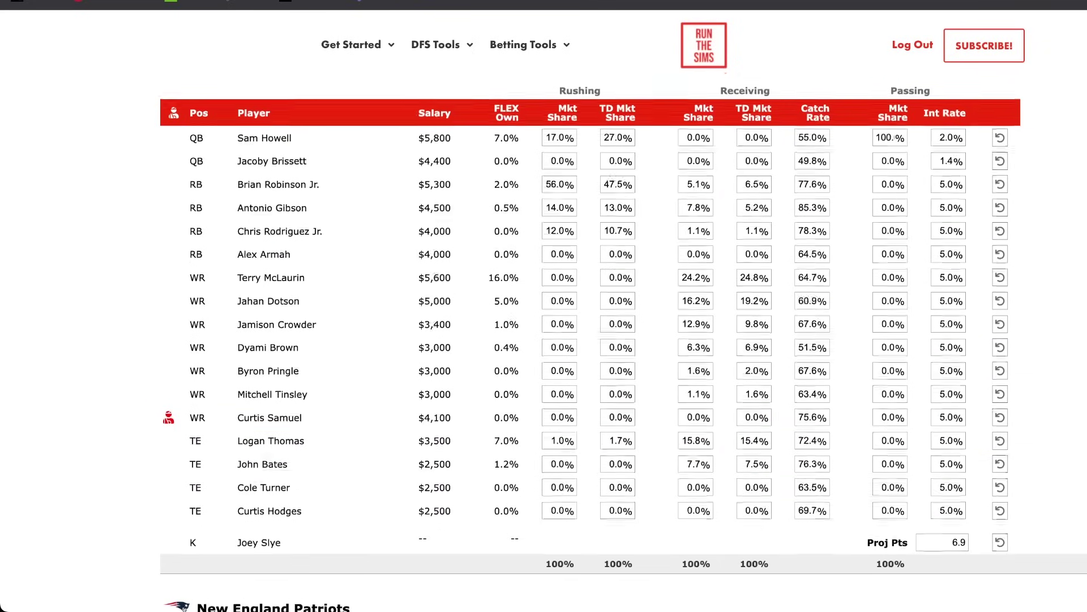
pyautogui.scroll(5, 1068, 396)
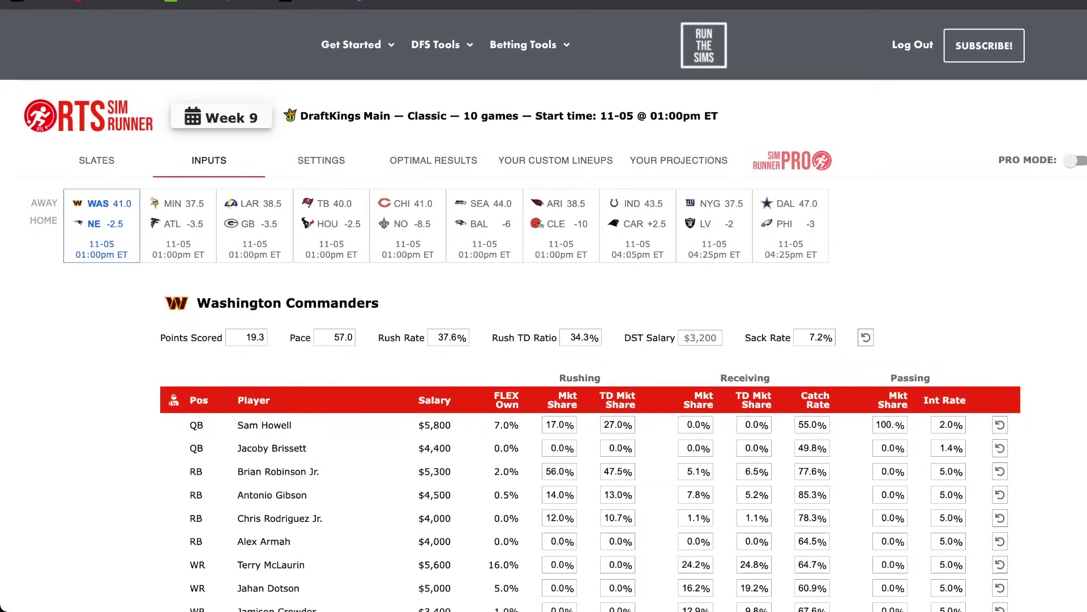
pyautogui.click(433, 161)
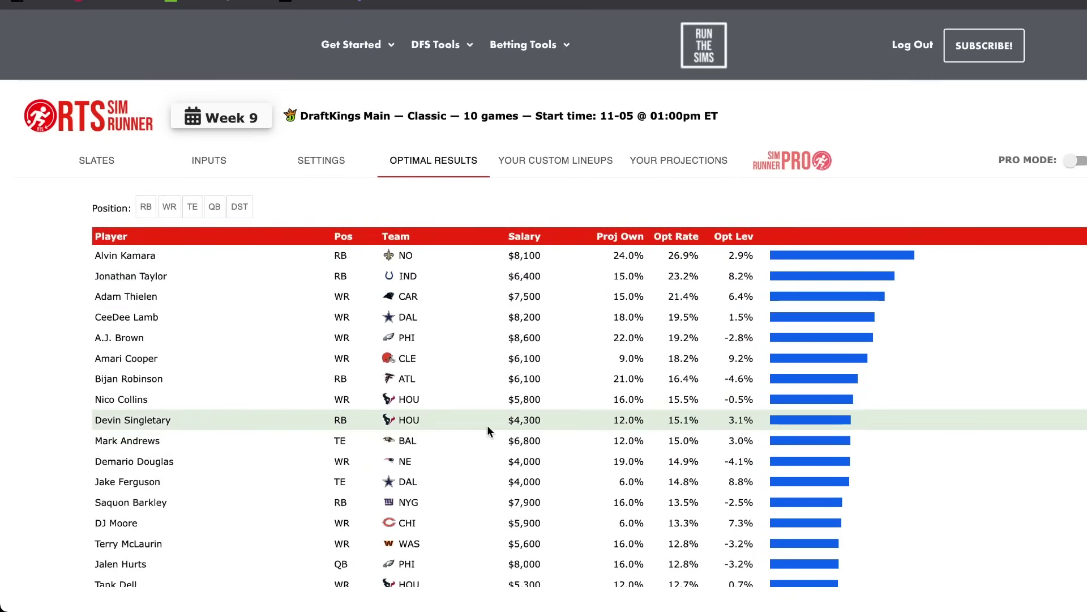
pyautogui.doubleClick(526, 422)
pyautogui.scroll(-1, 559, 410)
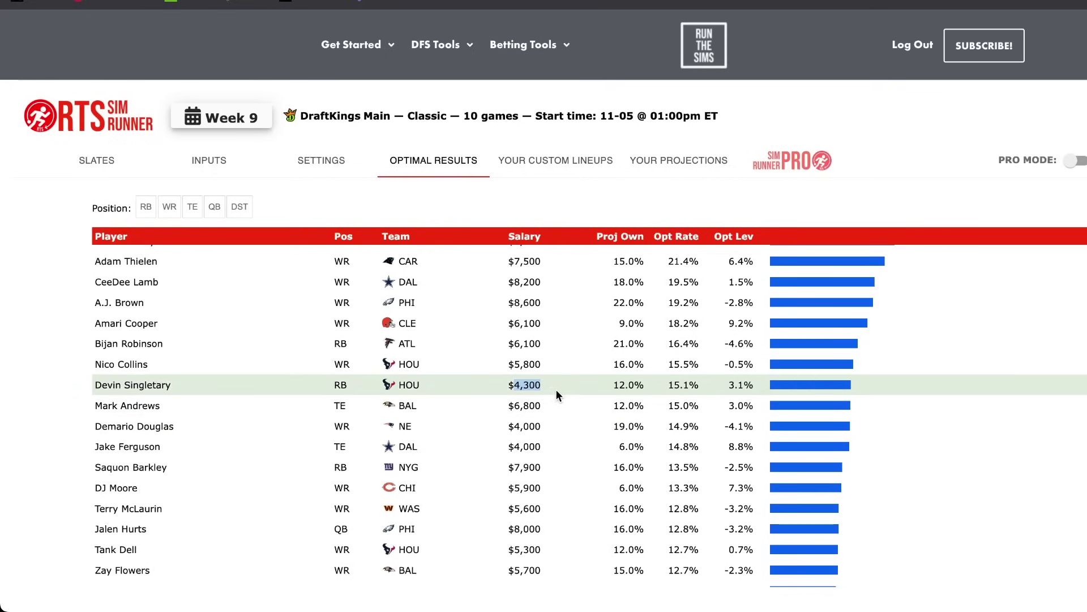
pyautogui.scroll(-2, 556, 390)
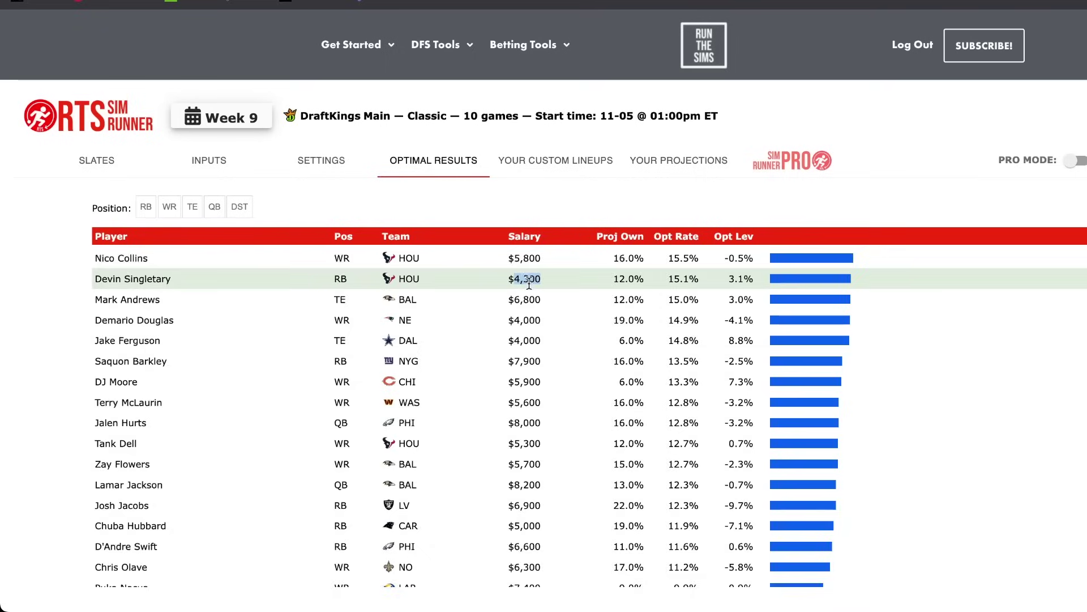
pyautogui.scroll(1, 533, 283)
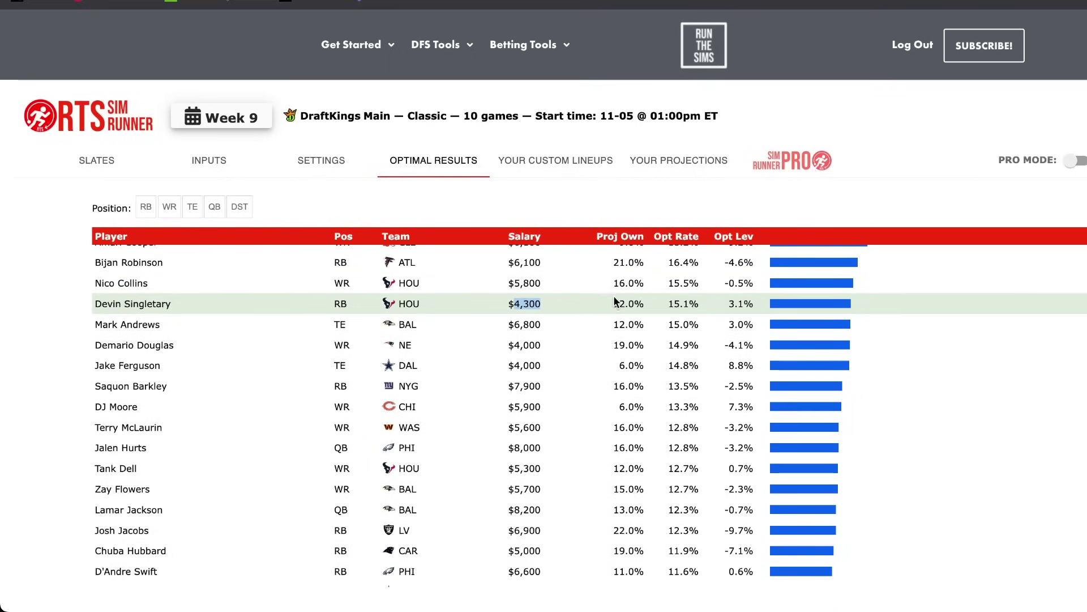
# Filter the optimal results to running backs and look over their projected ownership and optimal rates.
pyautogui.click(698, 306)
pyautogui.click(193, 207)
pyautogui.click(145, 206)
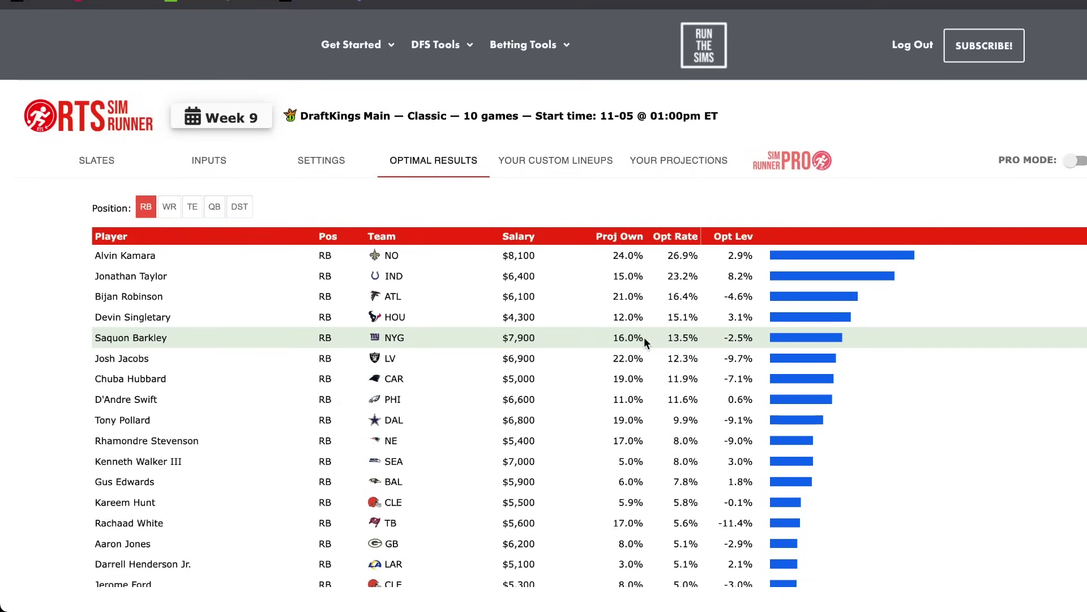
# Show only wide receivers in the optimal results and examine their projected ownership, optimal rates and leverage.
pyautogui.click(170, 206)
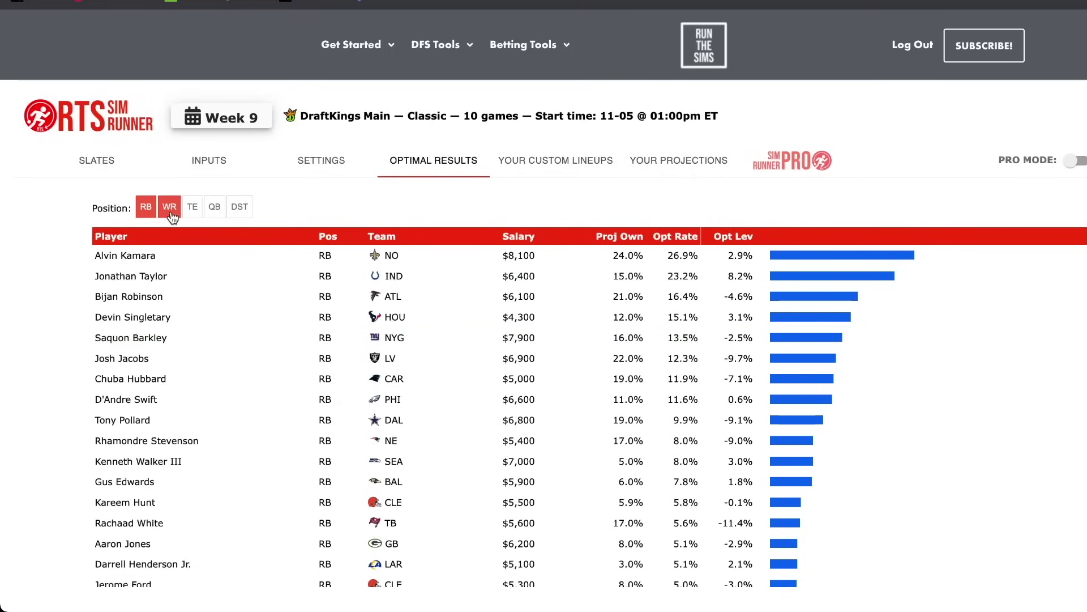
pyautogui.click(146, 213)
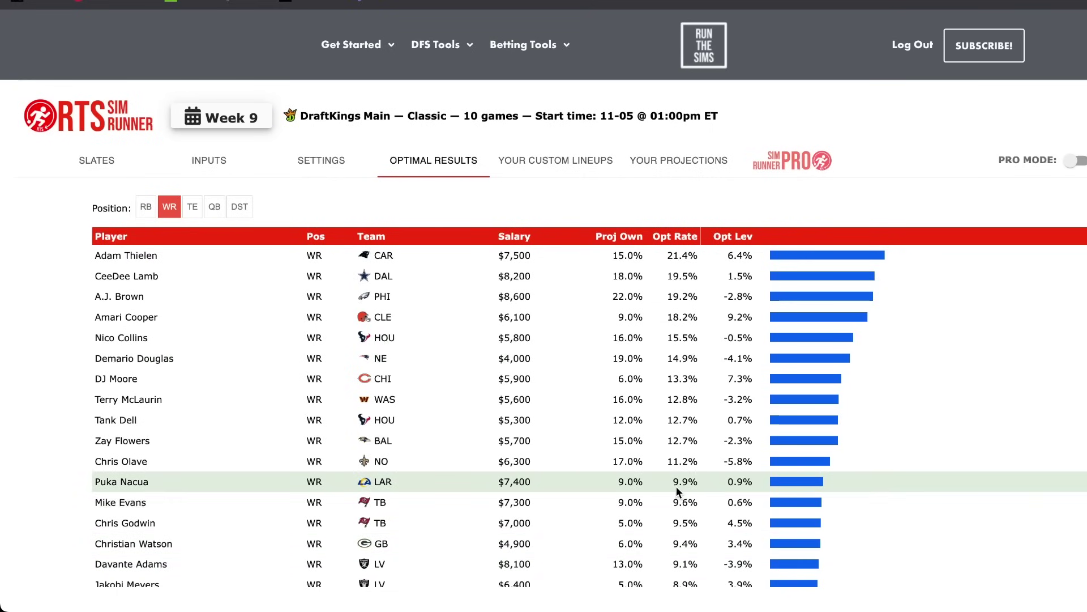
pyautogui.scroll(-3, 678, 488)
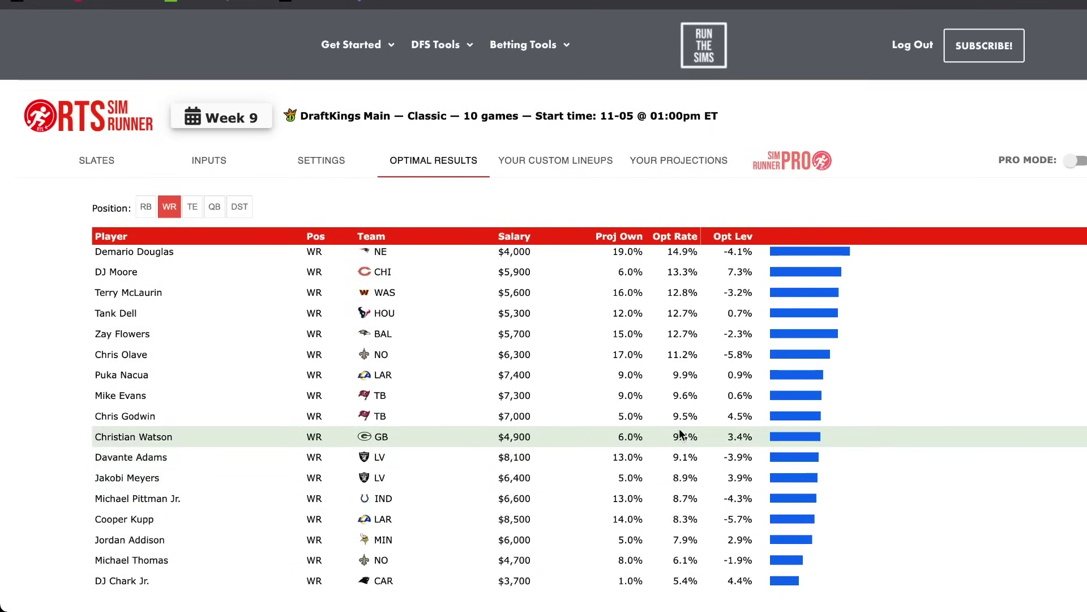
pyautogui.scroll(-1, 679, 430)
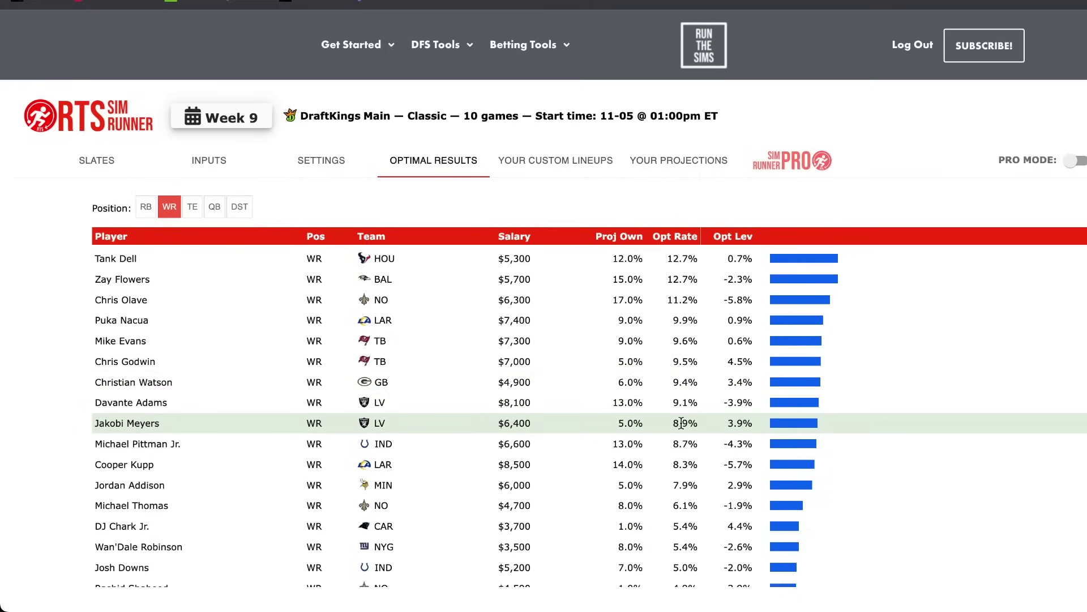
pyautogui.scroll(-1, 682, 430)
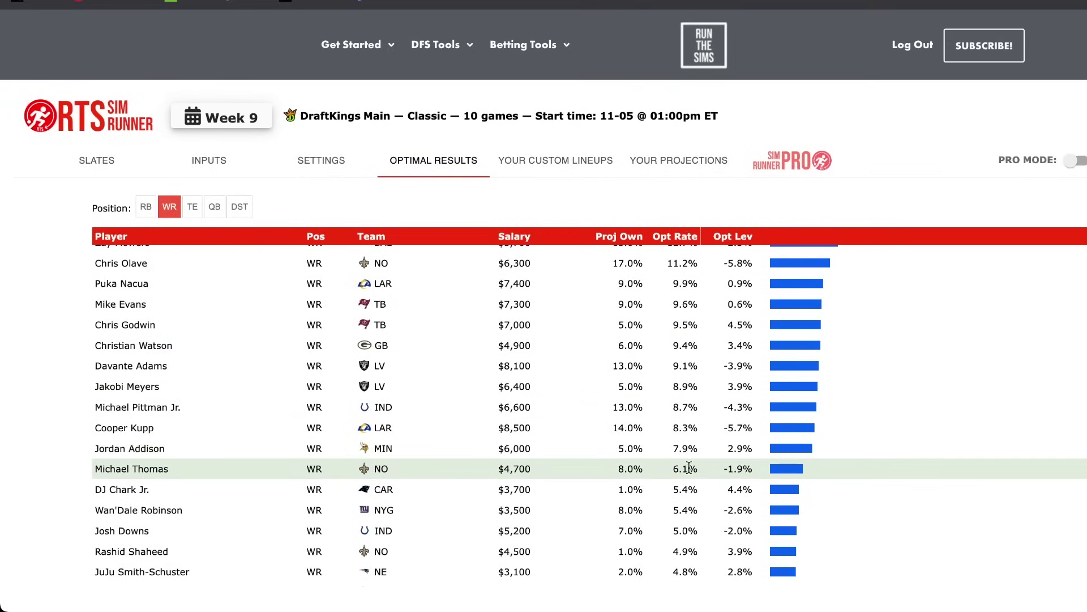
pyautogui.scroll(-1, 690, 477)
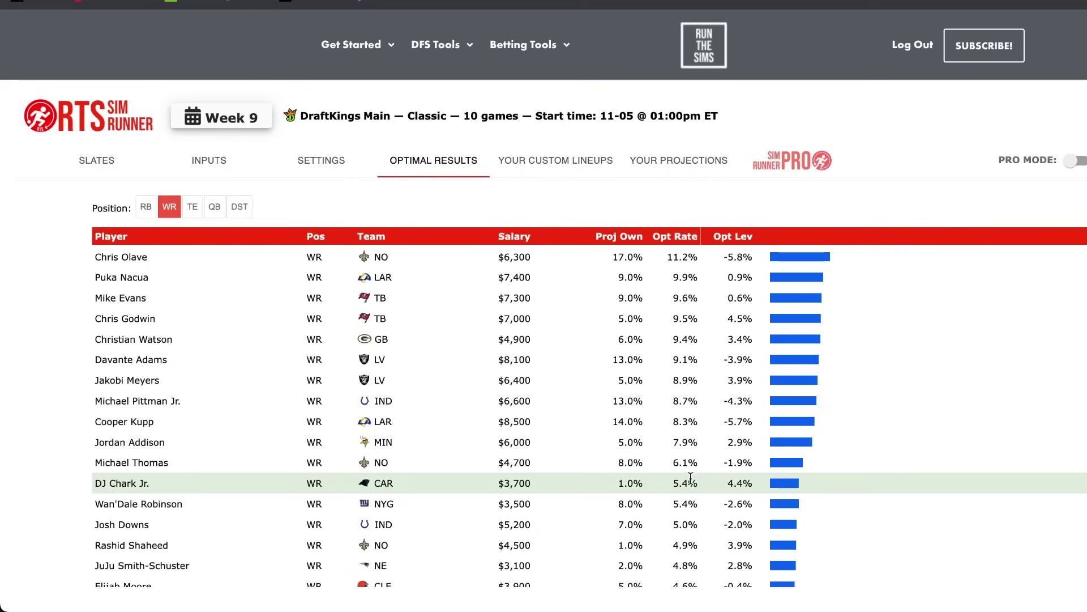
pyautogui.scroll(-1, 691, 479)
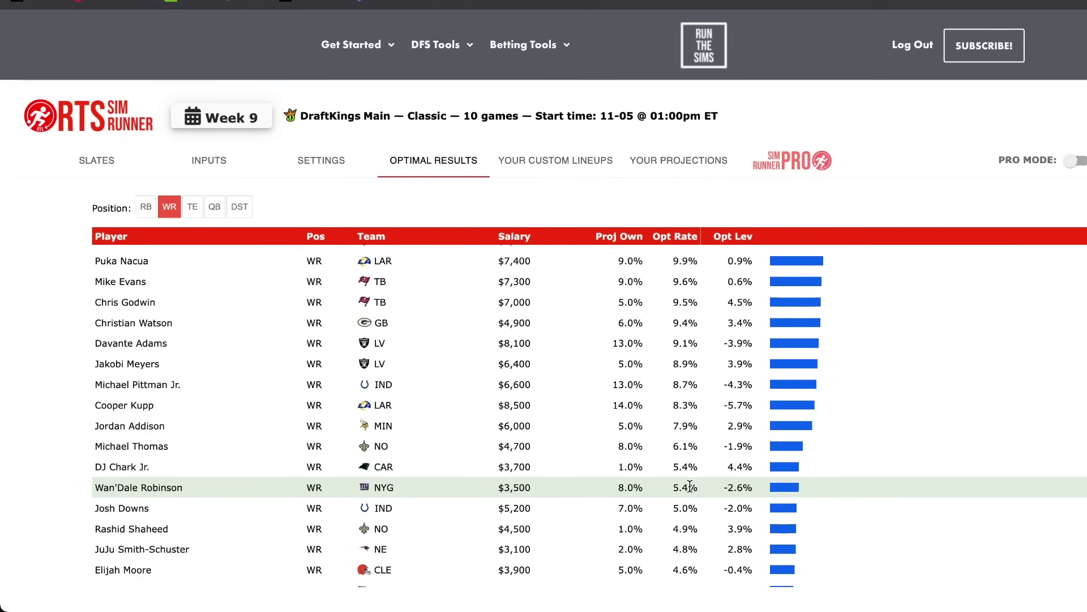
pyautogui.scroll(-3, 690, 487)
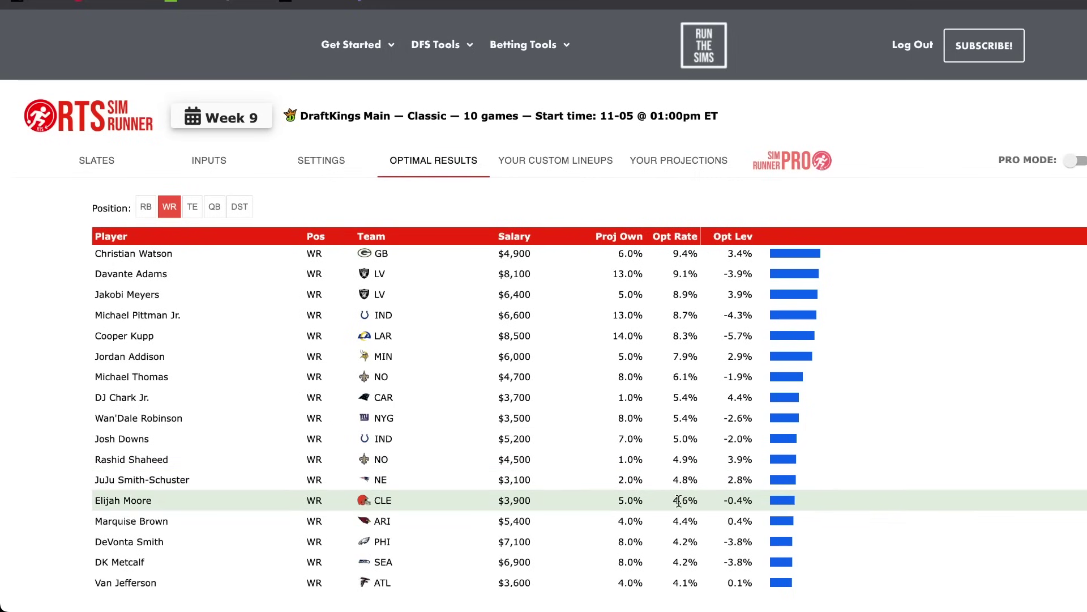
pyautogui.scroll(-1, 679, 501)
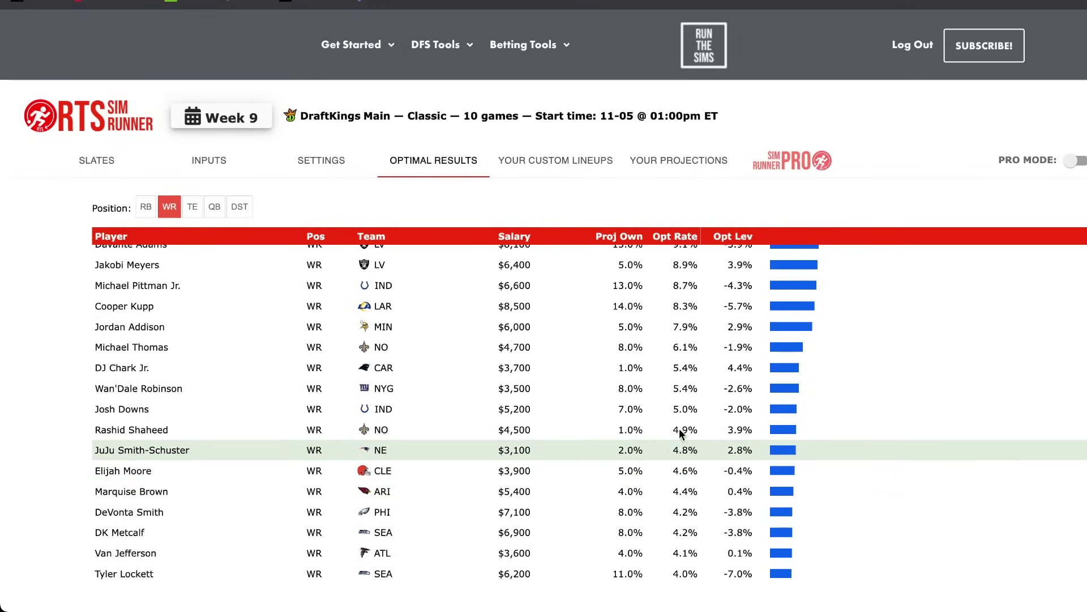
pyautogui.scroll(5, 547, 346)
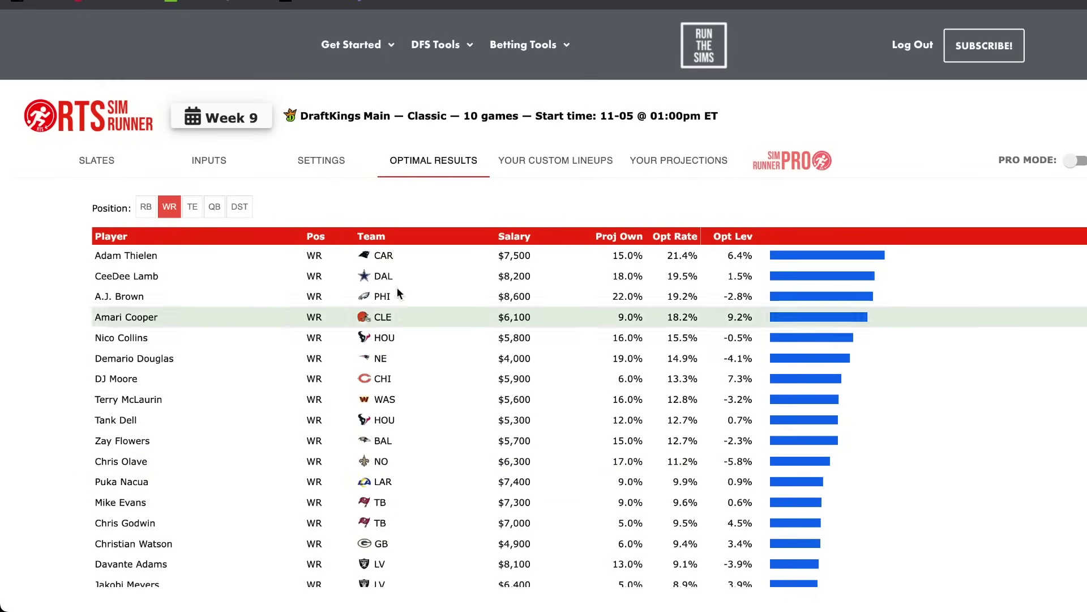
# Open the custom projections, filter them to running backs, and examine their rushing and receiving projections.
pyautogui.click(652, 170)
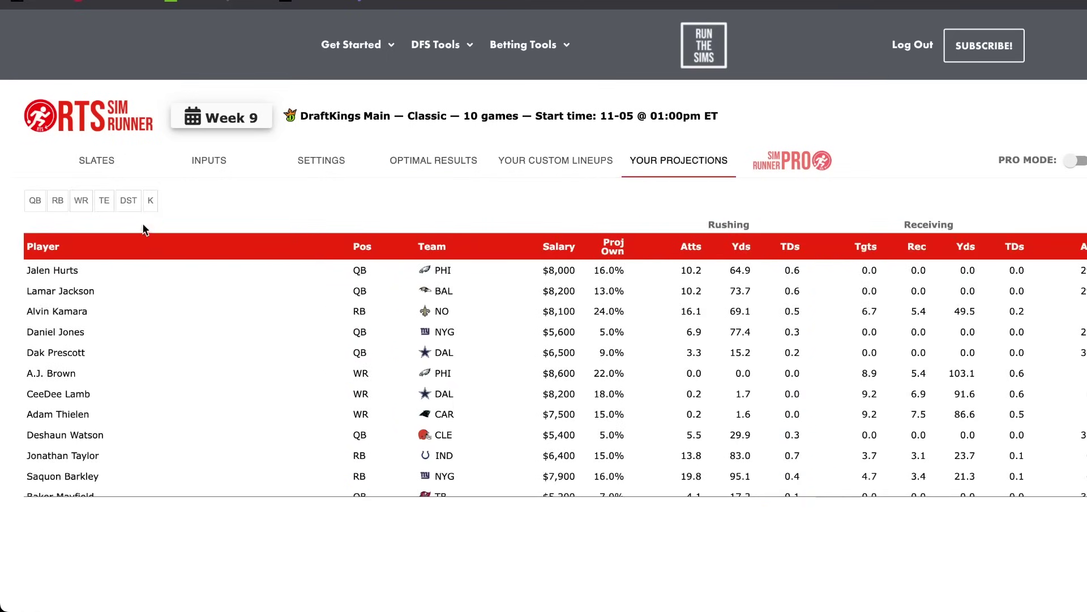
pyautogui.click(57, 203)
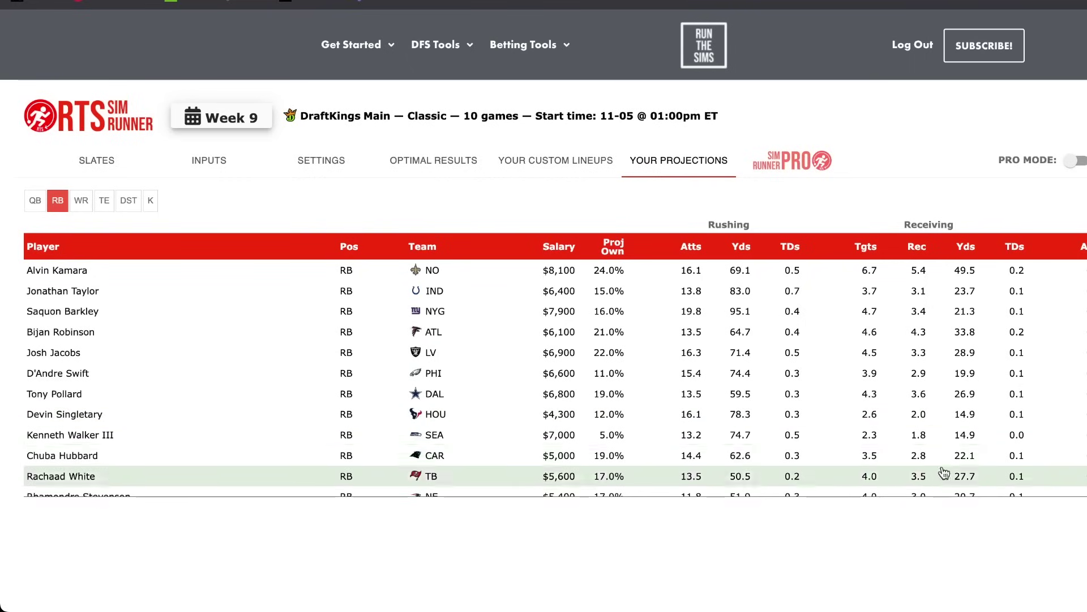
pyautogui.scroll(-1, 957, 452)
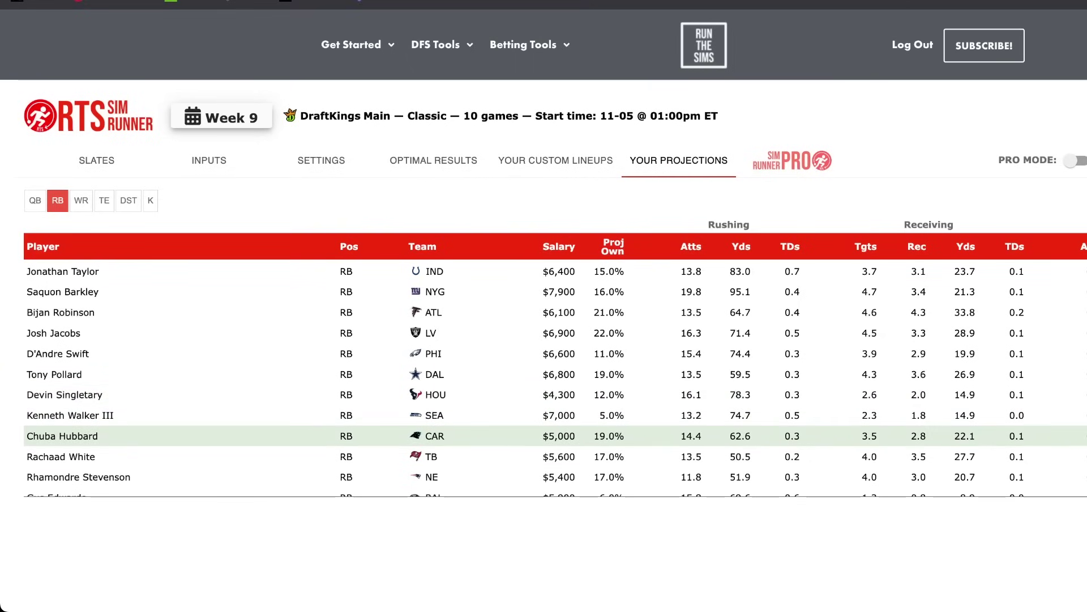
pyautogui.scroll(-2, 544, 393)
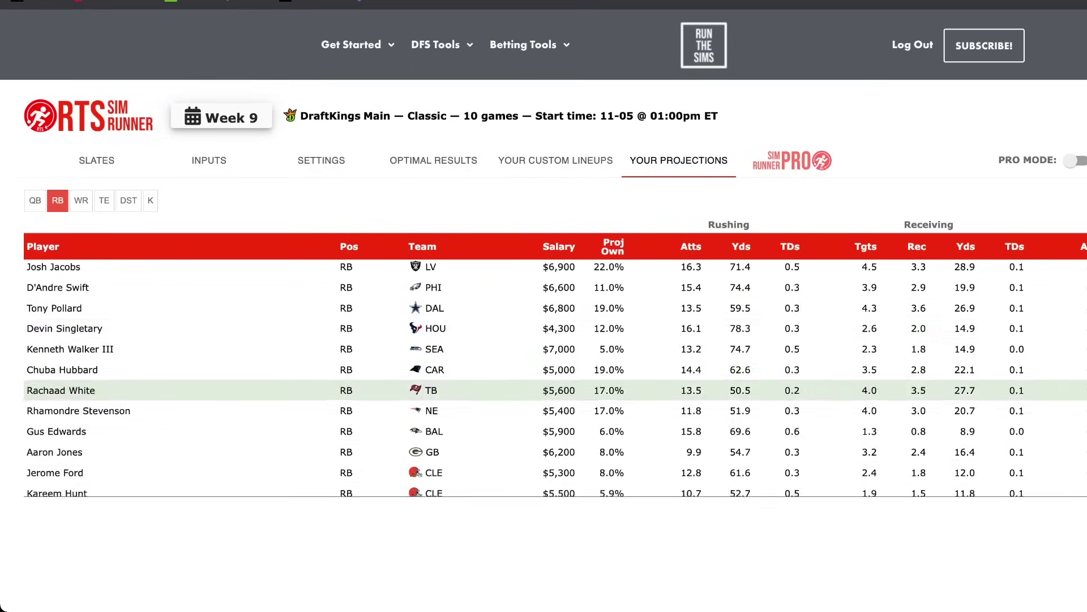
pyautogui.scroll(-3, 544, 340)
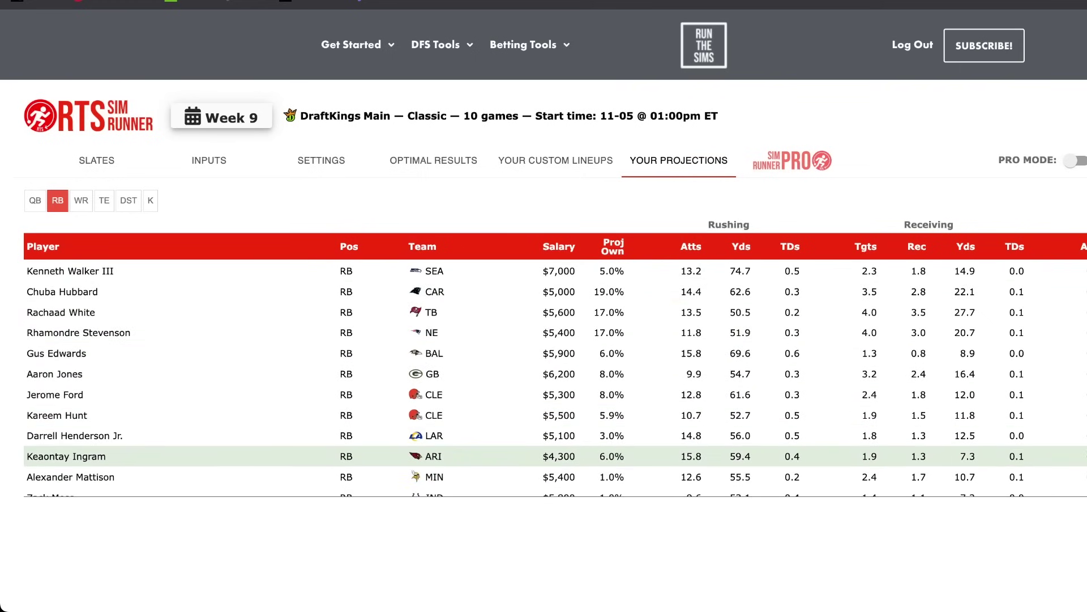
pyautogui.scroll(-2, 544, 448)
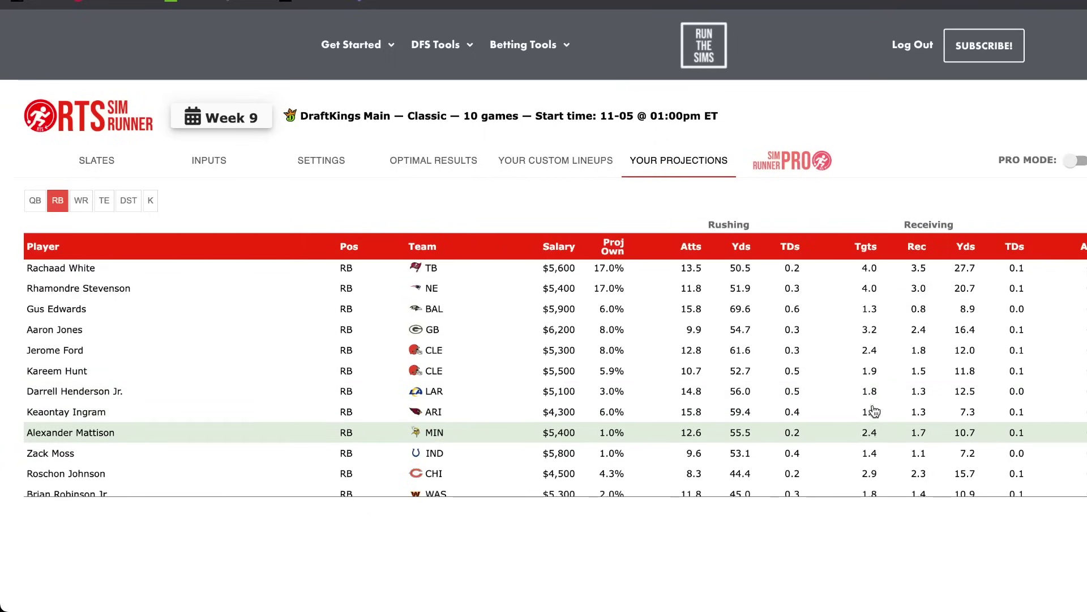
pyautogui.scroll(-3, 876, 391)
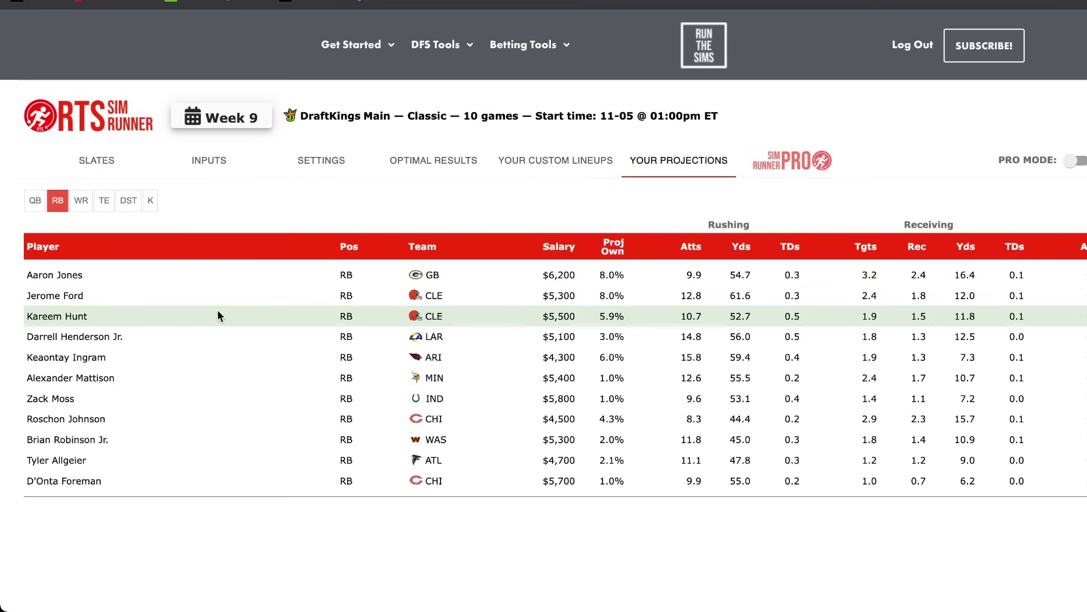
# Switch the projections to tight ends only and look over their targets, receptions and yards.
pyautogui.click(103, 202)
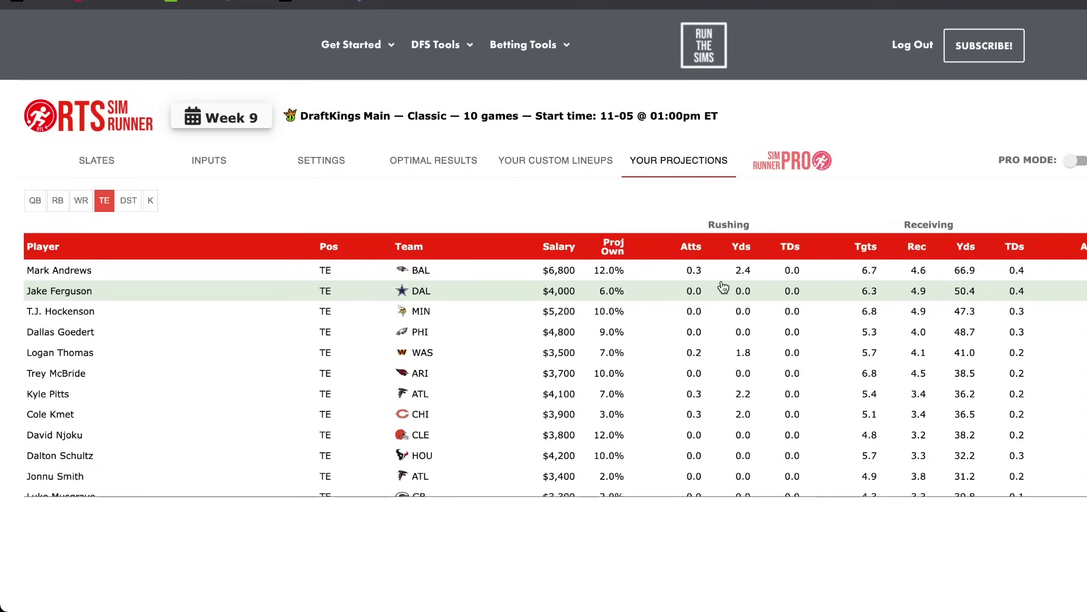
pyautogui.scroll(-1, 739, 280)
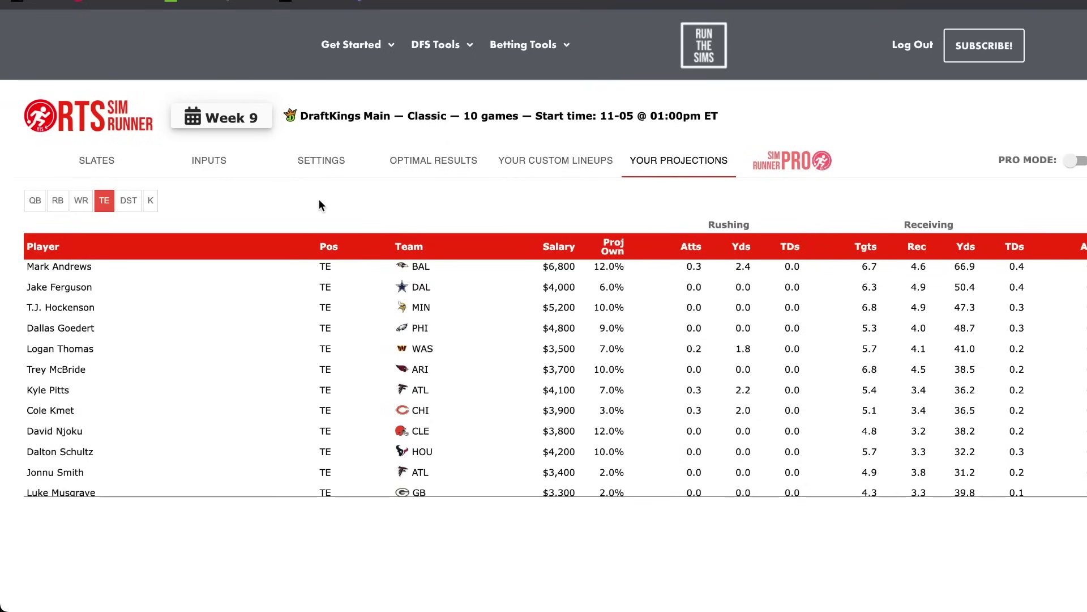
pyautogui.scroll(1, 350, 309)
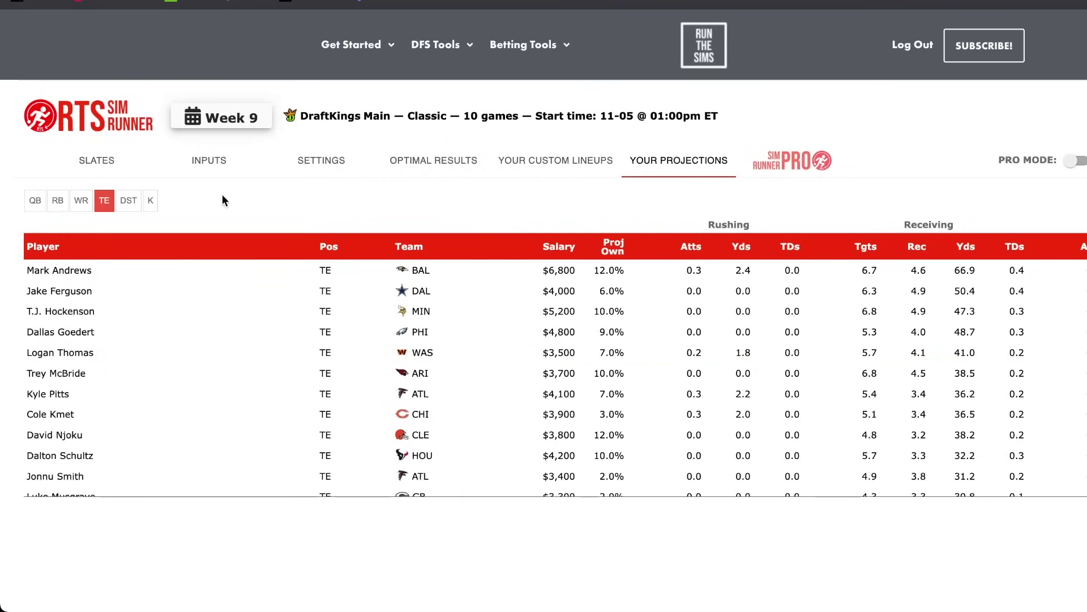
# Show only wide receivers in the projections and find Jamison Crowder's row by searching the page for "jam".
pyautogui.click(86, 204)
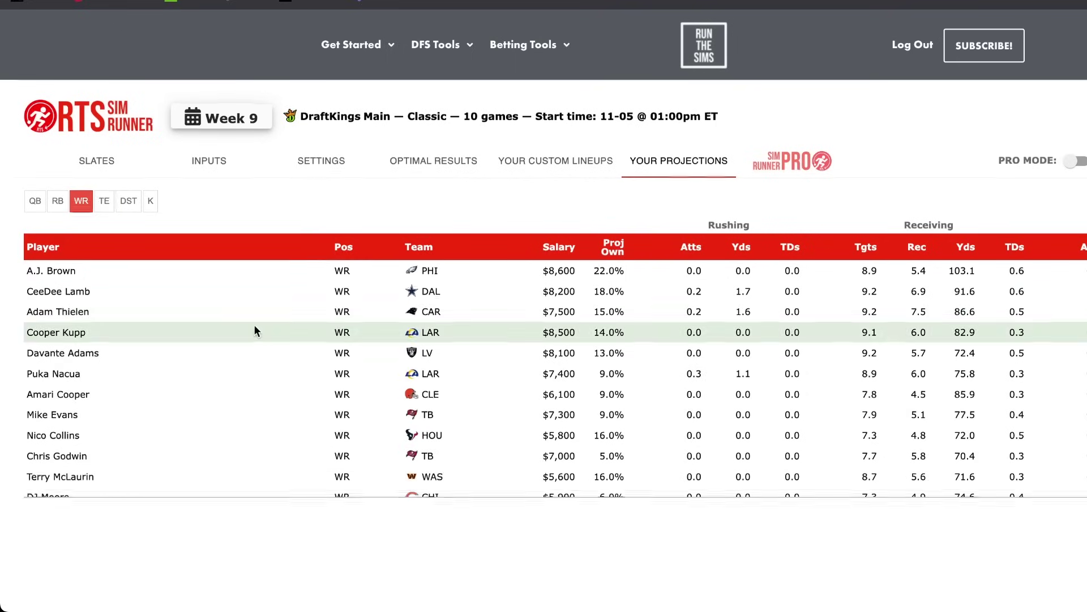
pyautogui.write('jam')
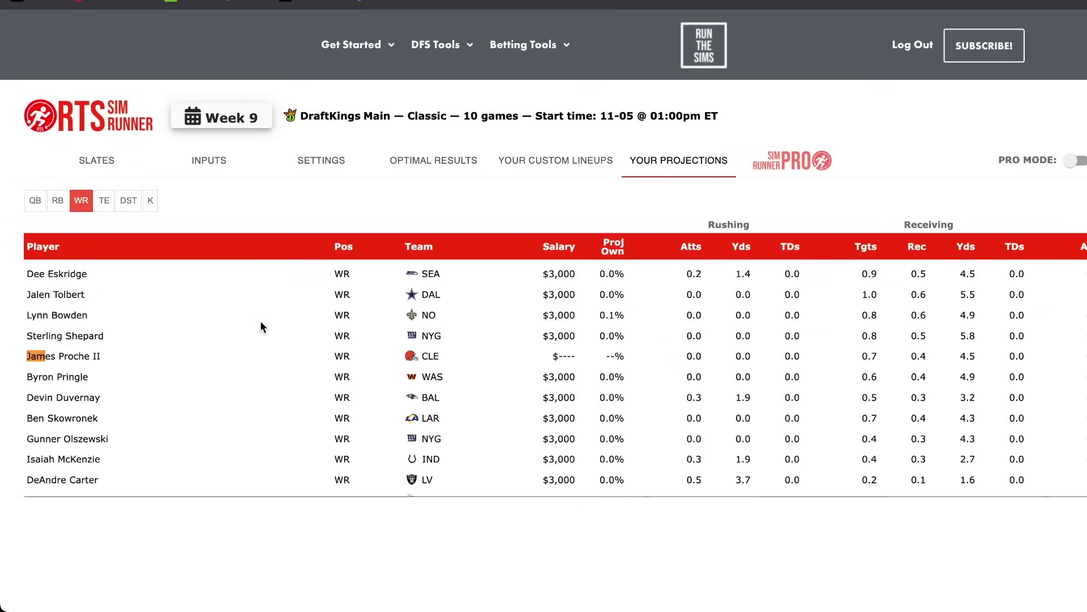
pyautogui.press('Return')
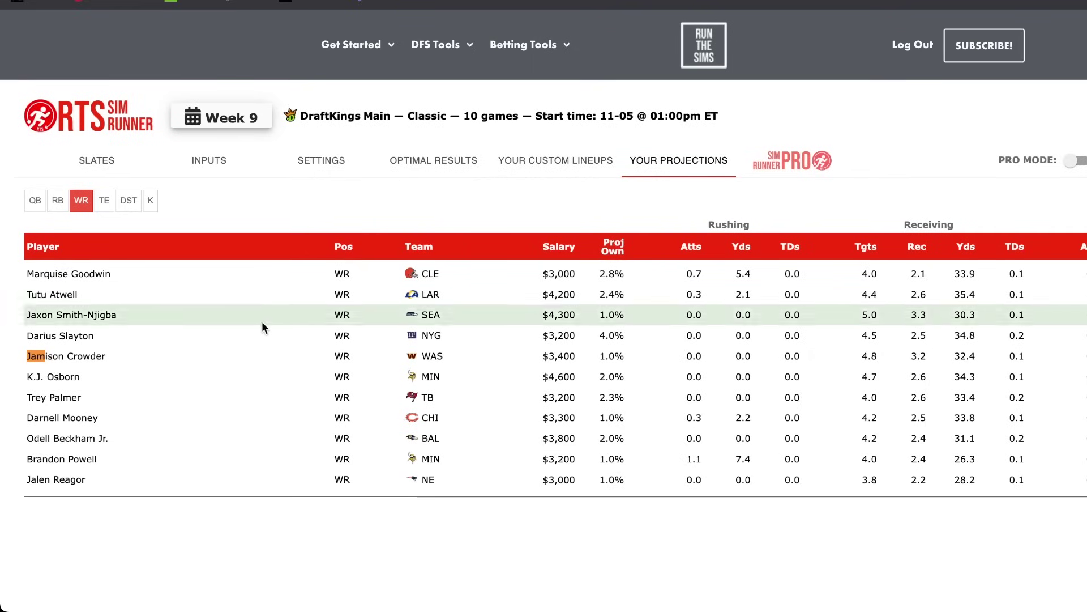